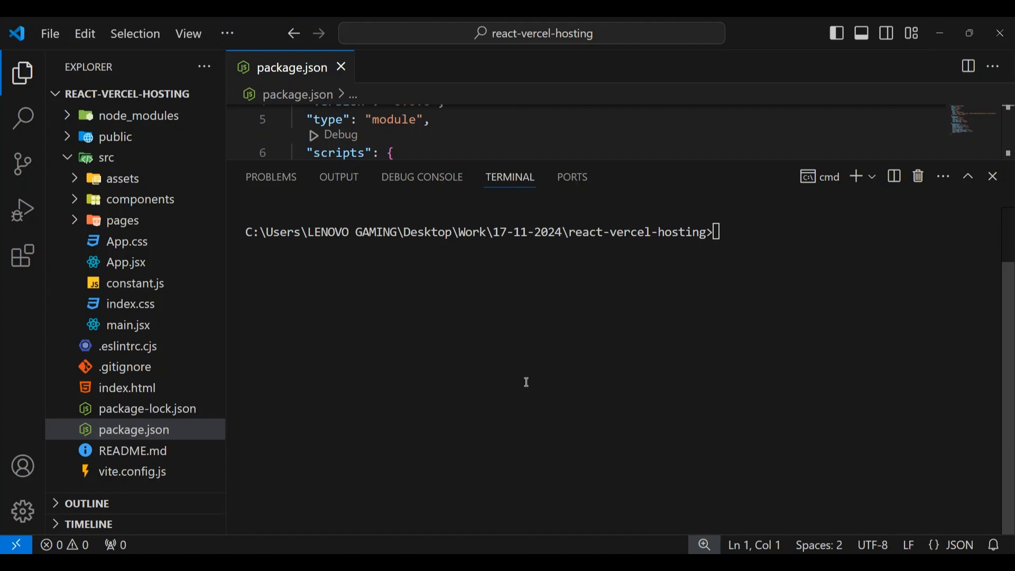
Look over the scripts in package.json and start the Vite development server with npm run dev.
drag(624, 160, 582, 364)
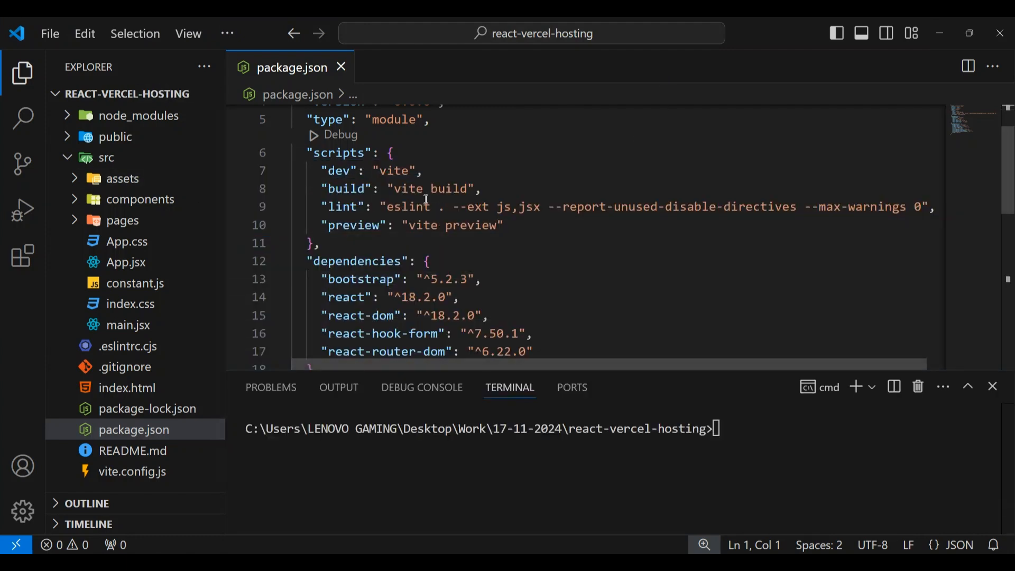
scroll(427, 196, down, 1)
scroll(427, 195, up, 3)
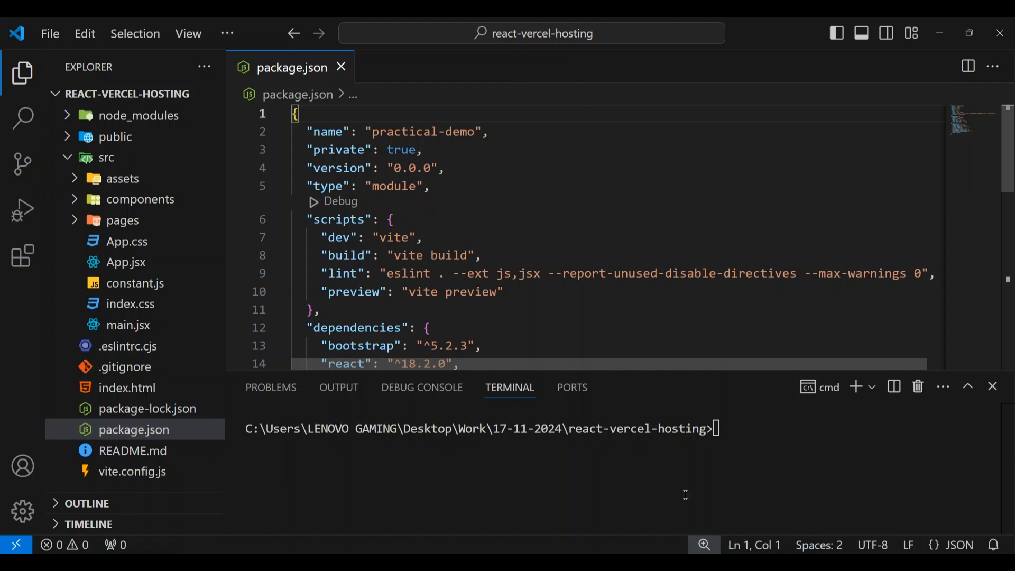
drag(634, 369, 611, 160)
text(npm run dev)
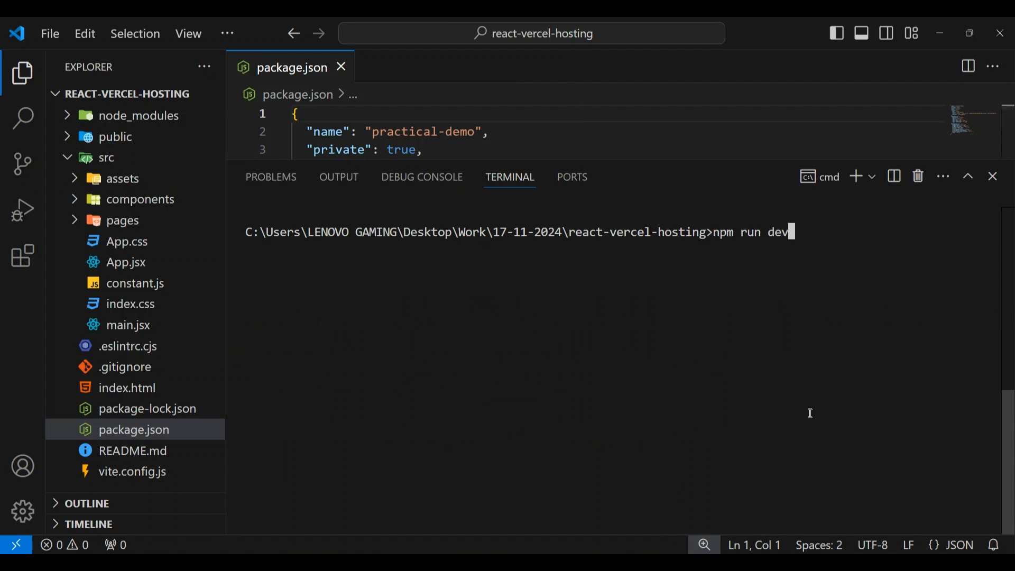
key(Return)
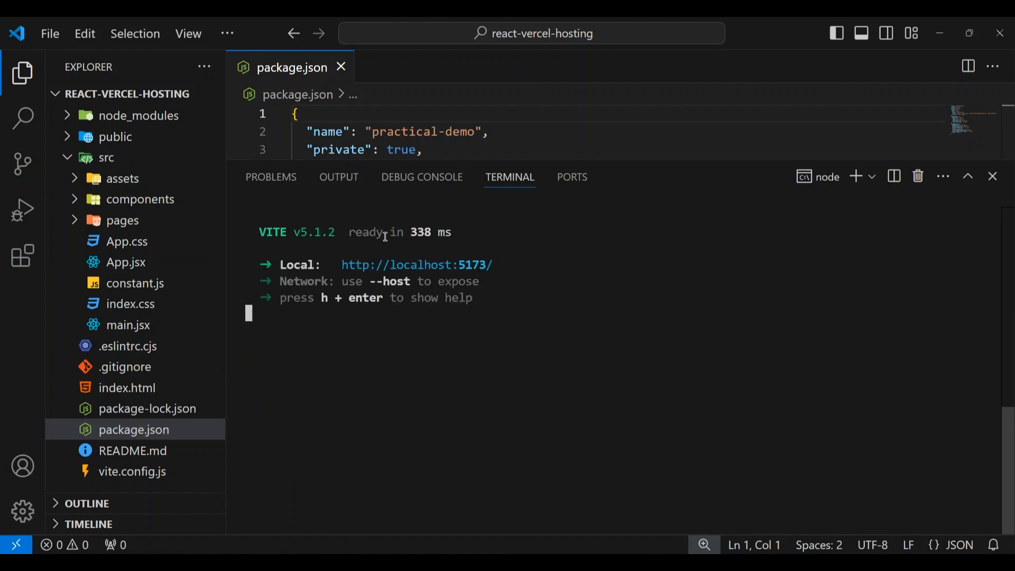
Open the local development site at localhost:5173 in the browser and look through its home page.
ctrl+click(442, 263)
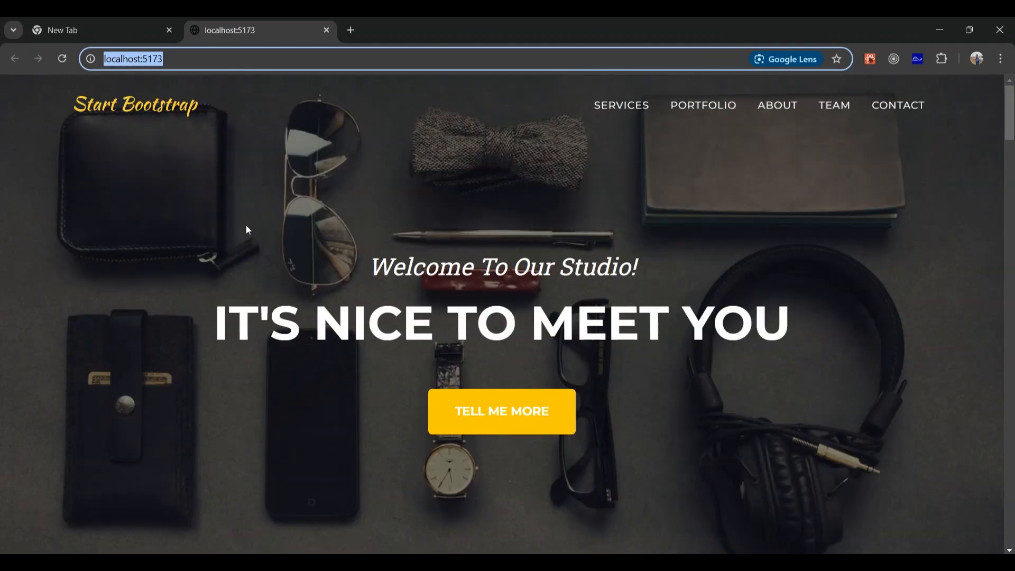
scroll(246, 224, down, 5)
scroll(249, 225, up, 5)
key(alt+Tab)
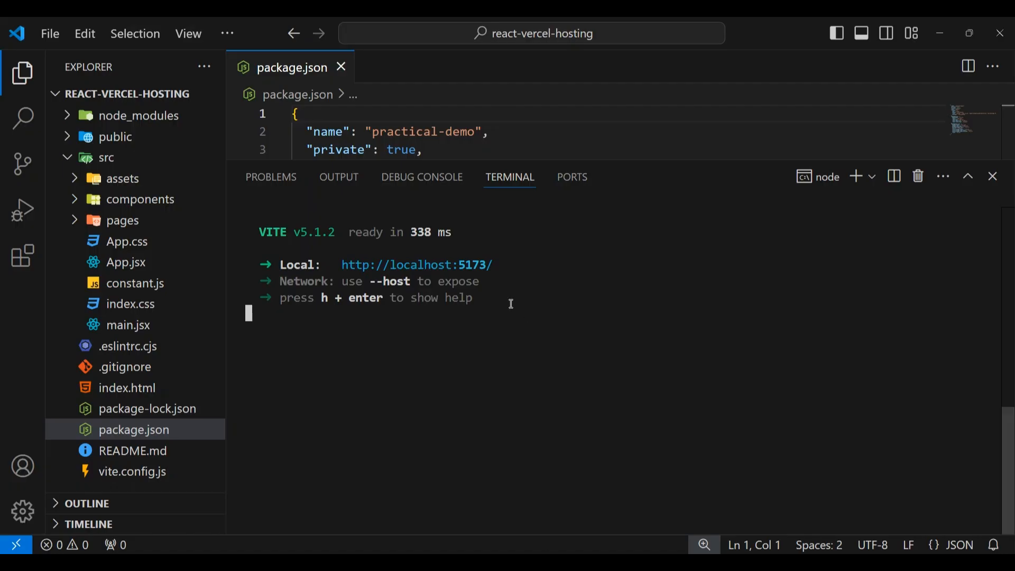
Stop the running development server in the VS Code terminal and clear the output with cls.
key(ctrl+c)
key(ctrl+c)
text(c)
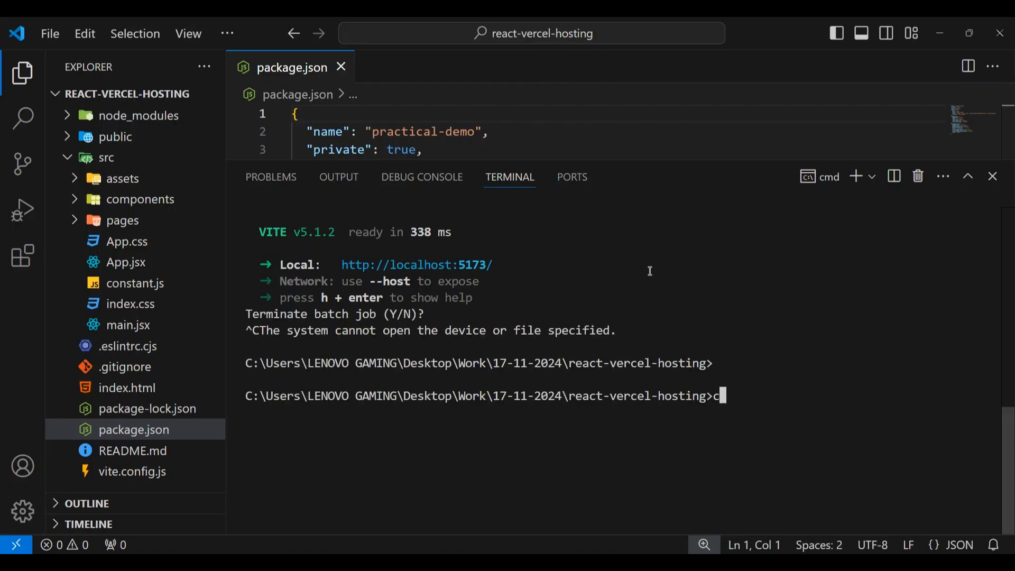
text(ls)
key(Return)
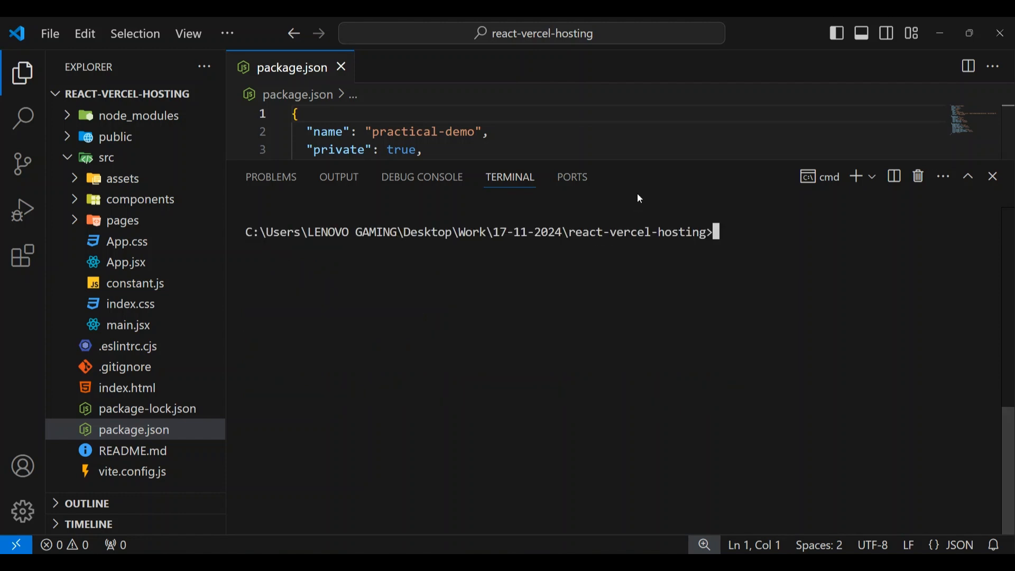
drag(642, 161, 635, 100)
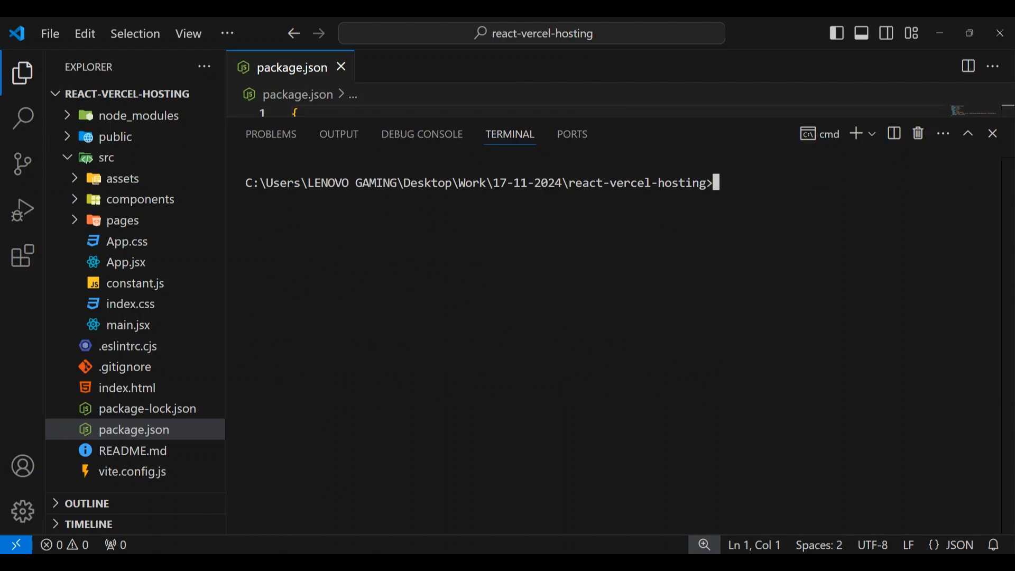
Switch to GitHub in the browser and create a public repository named react-vercel-hosting-5593.
click(507, 562)
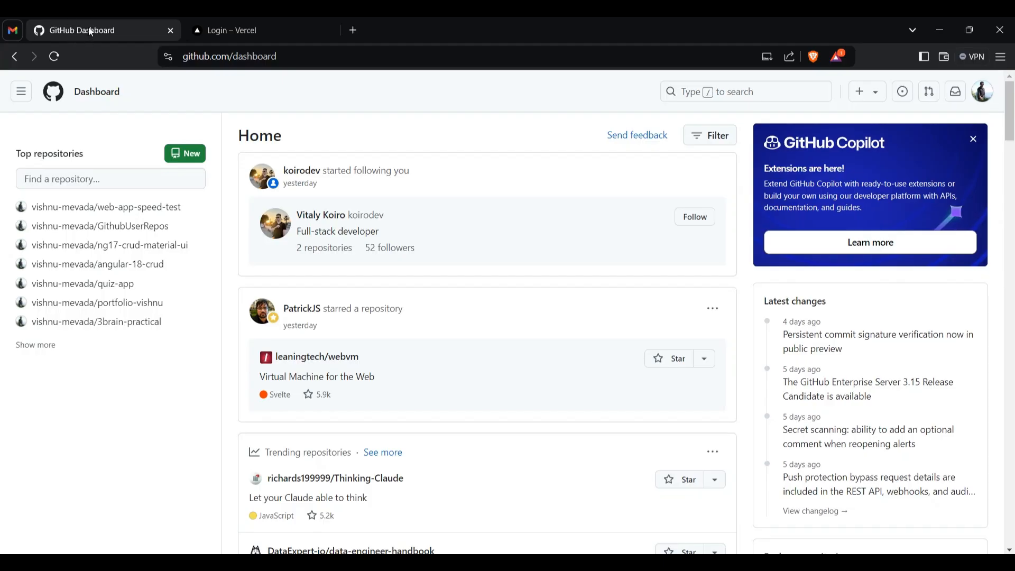
click(186, 156)
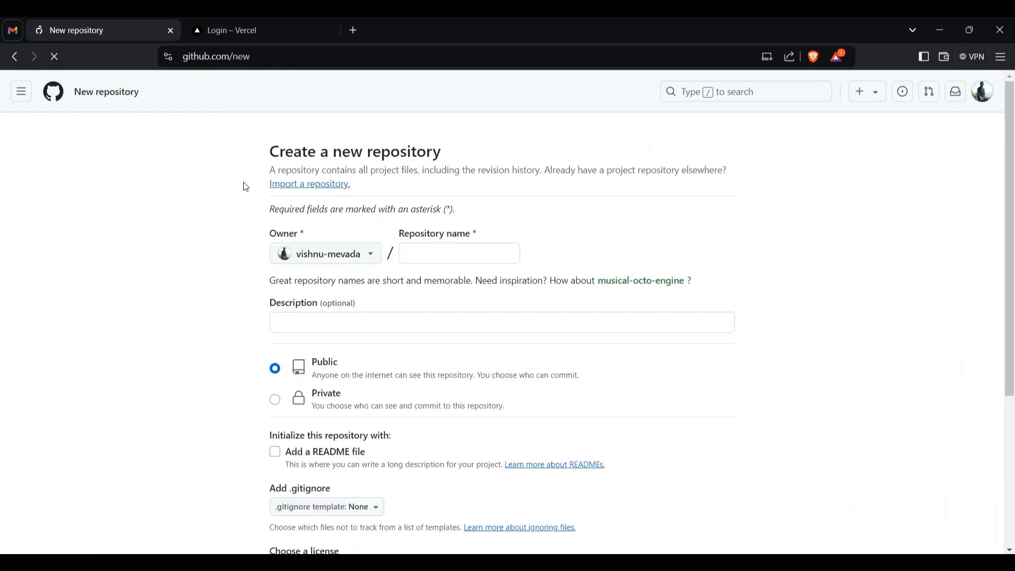
click(425, 253)
text(r)
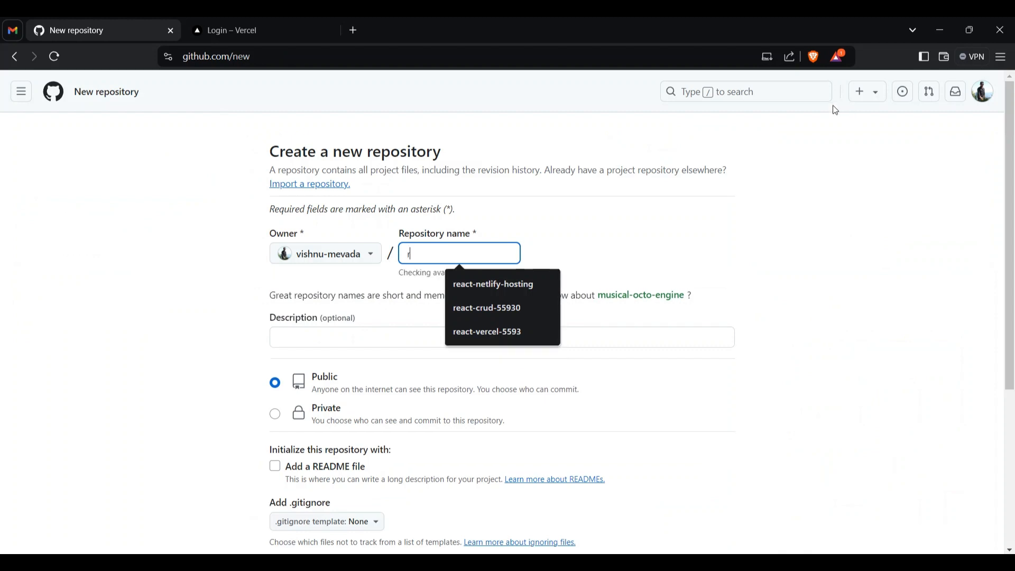
text(eact-ver)
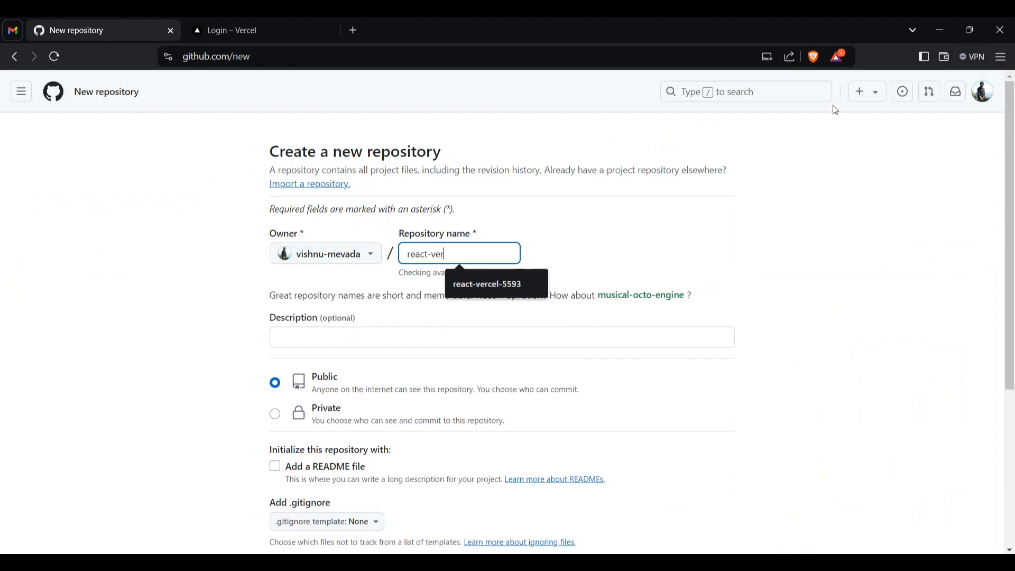
text(cel-hosting)
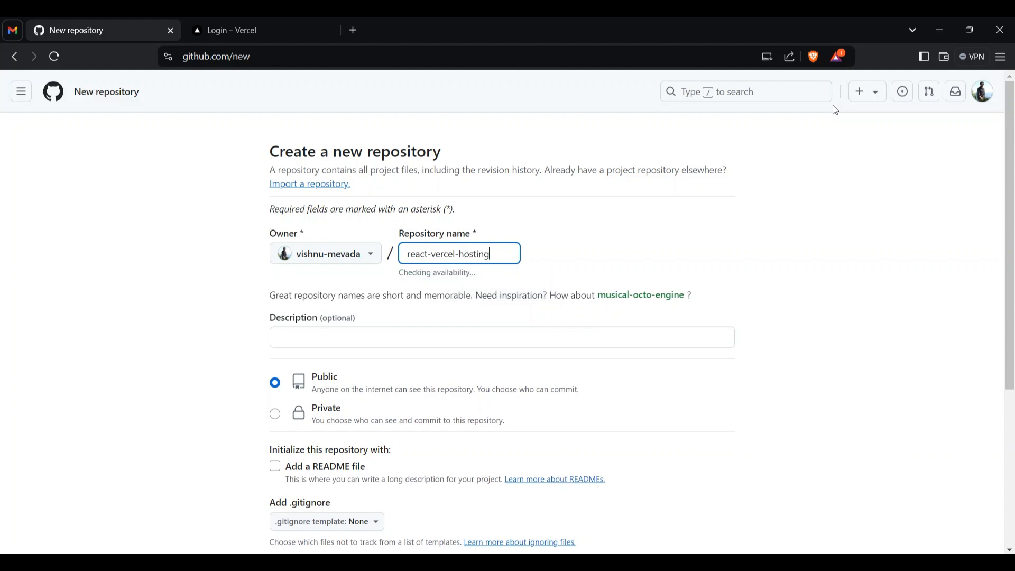
text(-5593)
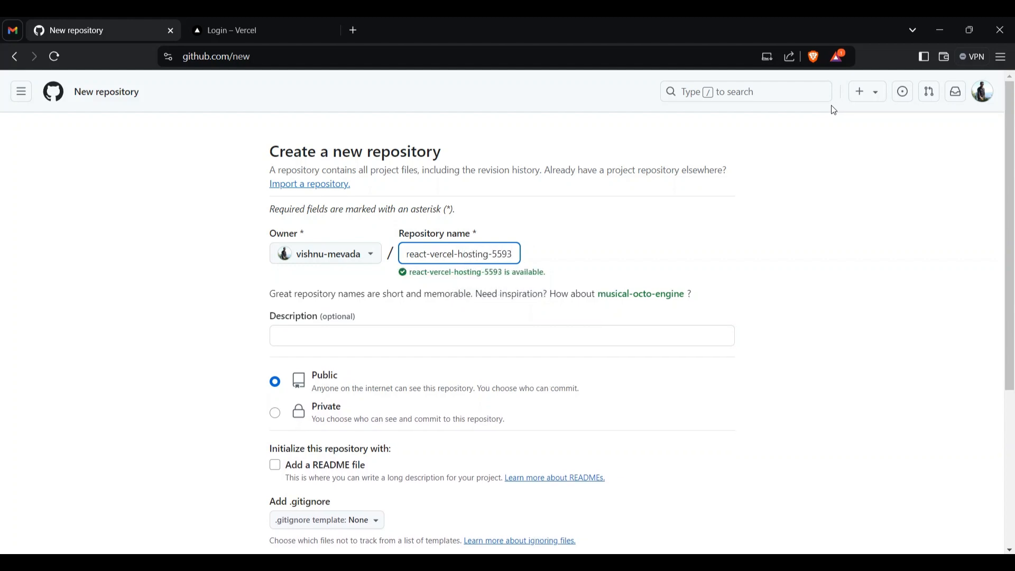
scroll(273, 336, down, 5)
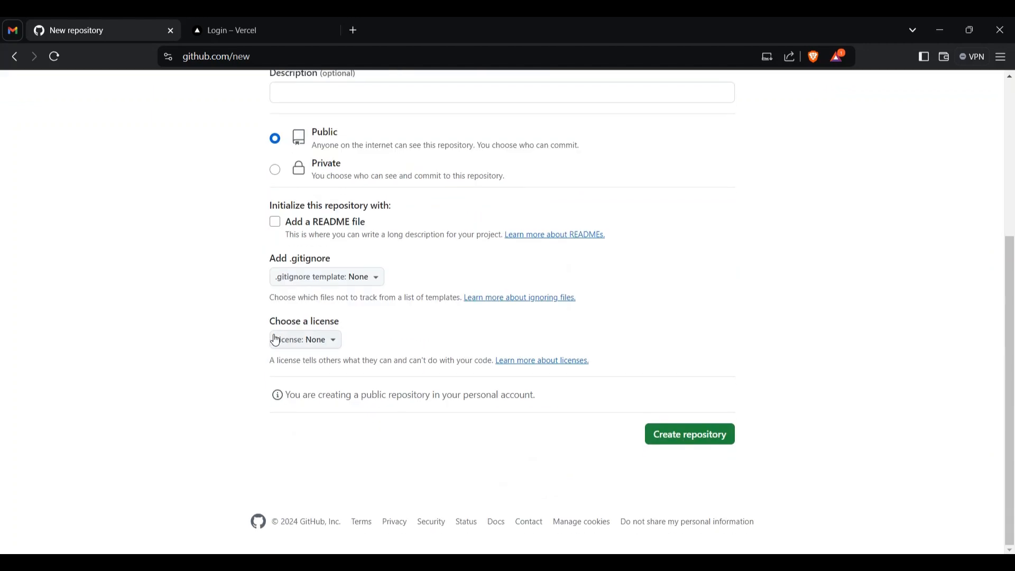
click(656, 436)
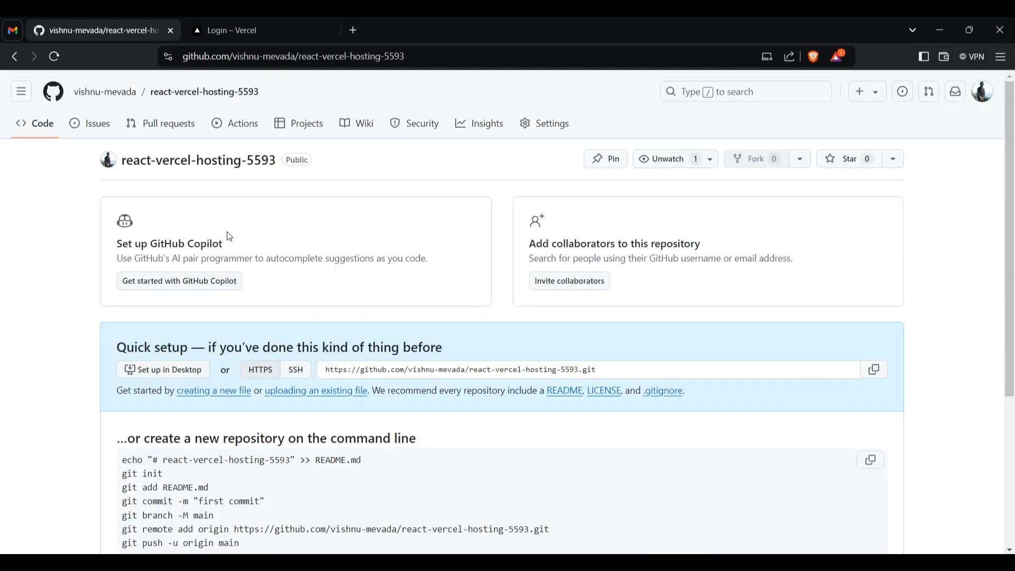
Check the new repository's setup commands and initialize Git in the VS Code project folder with git init.
scroll(238, 254, down, 4)
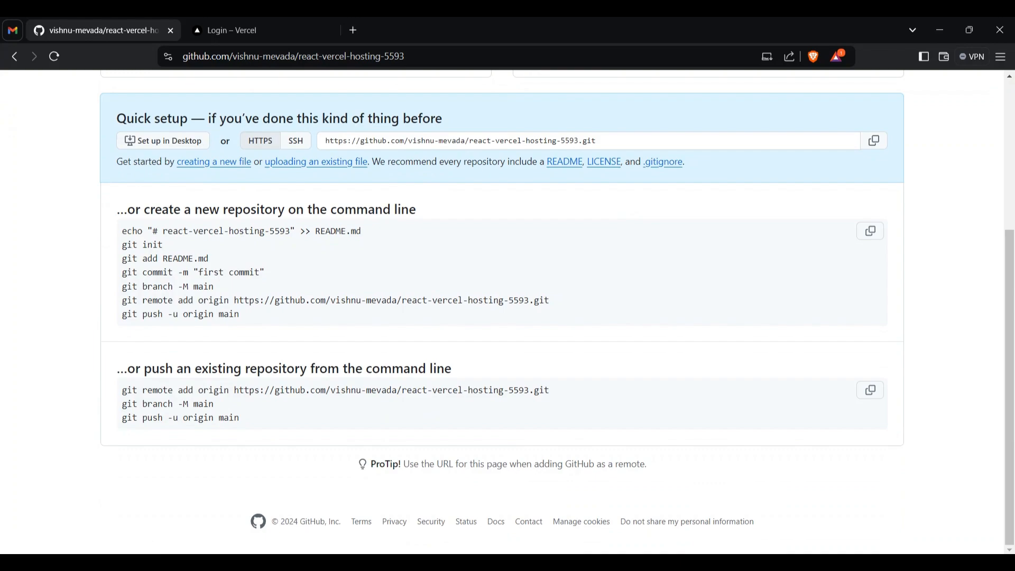
click(566, 563)
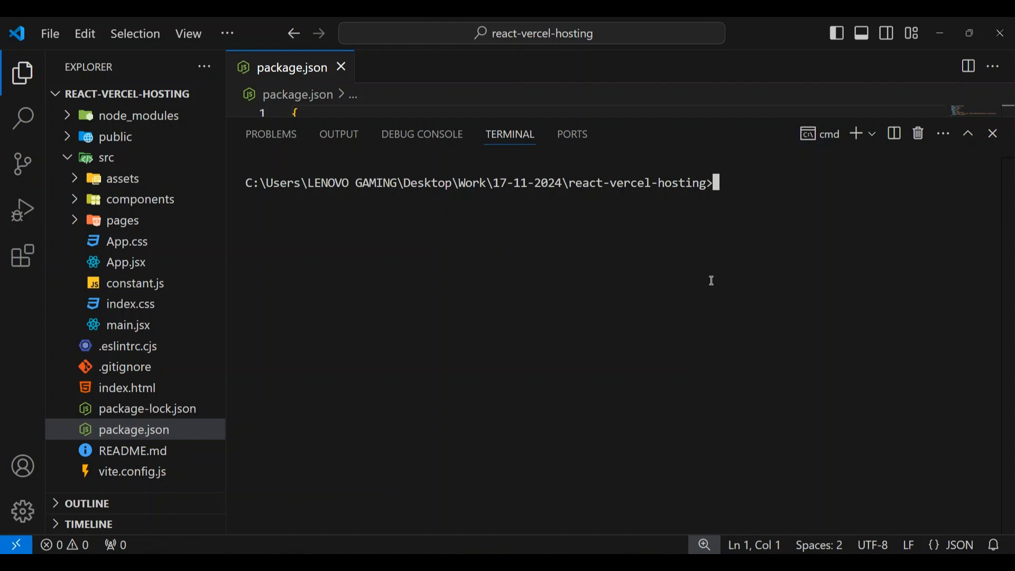
text(git init)
key(Return)
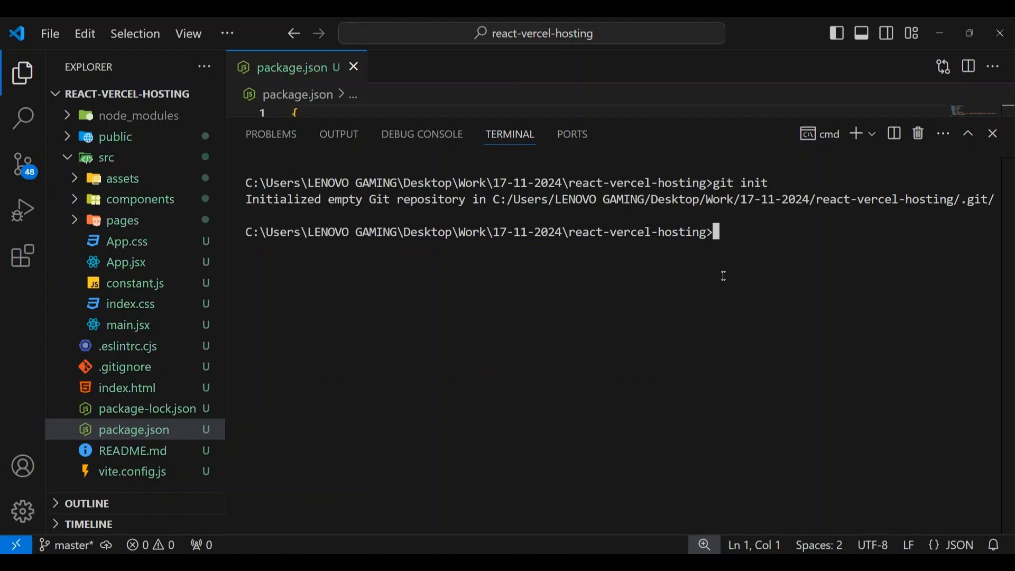
Open the .gitignore file and examine which files and folders it excludes from version control.
scroll(159, 296, down, 1)
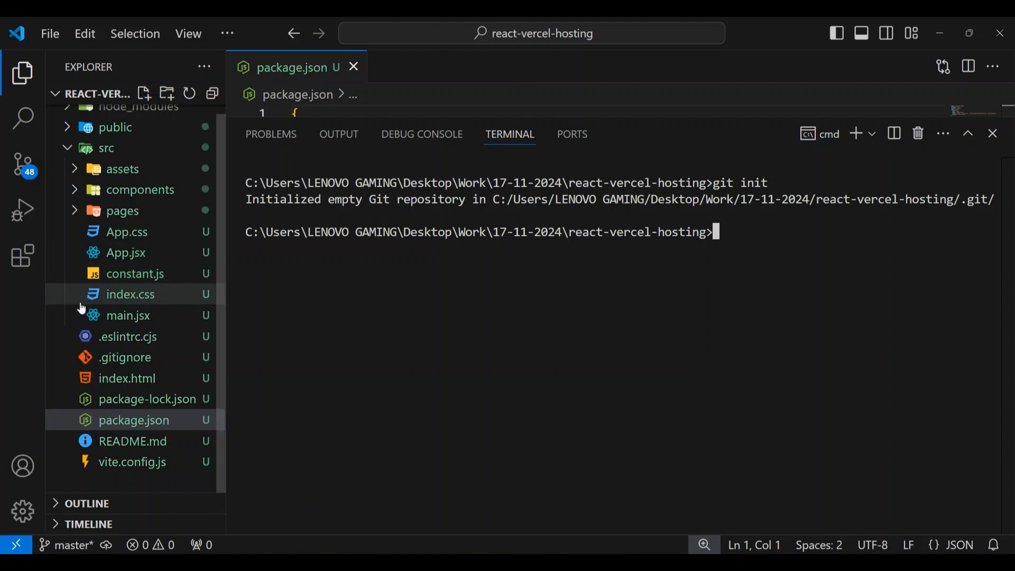
click(159, 357)
drag(585, 115, 606, 321)
scroll(423, 225, down, 2)
scroll(422, 224, up, 2)
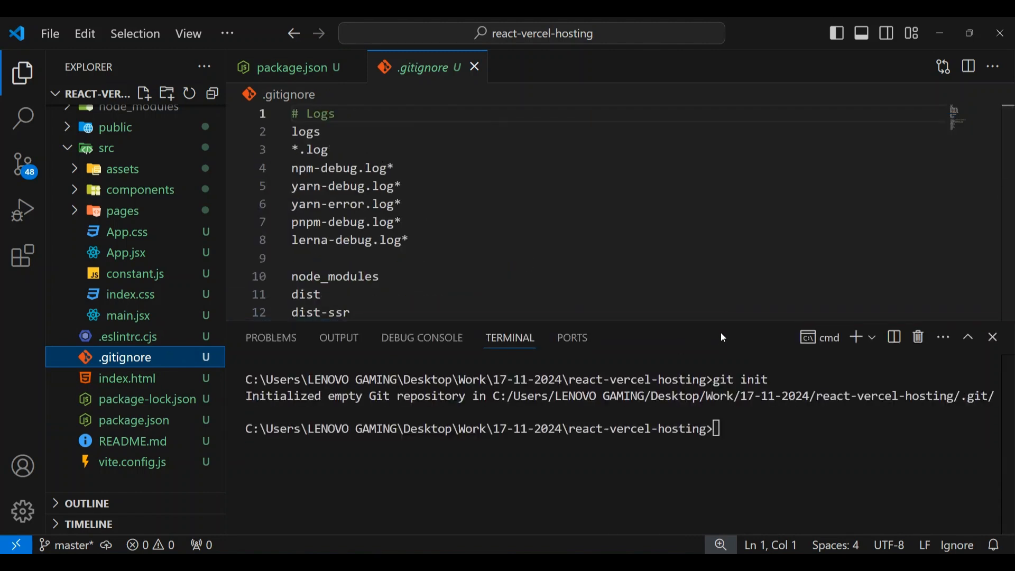
scroll(148, 241, up, 1)
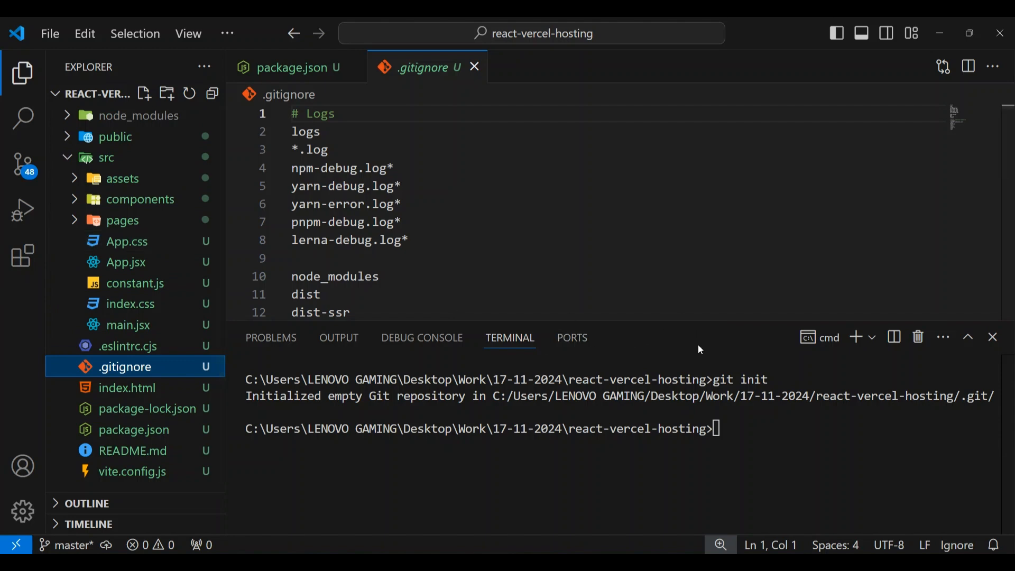
Stage all project files for the first commit by running git add . in the terminal.
drag(740, 320, 733, 178)
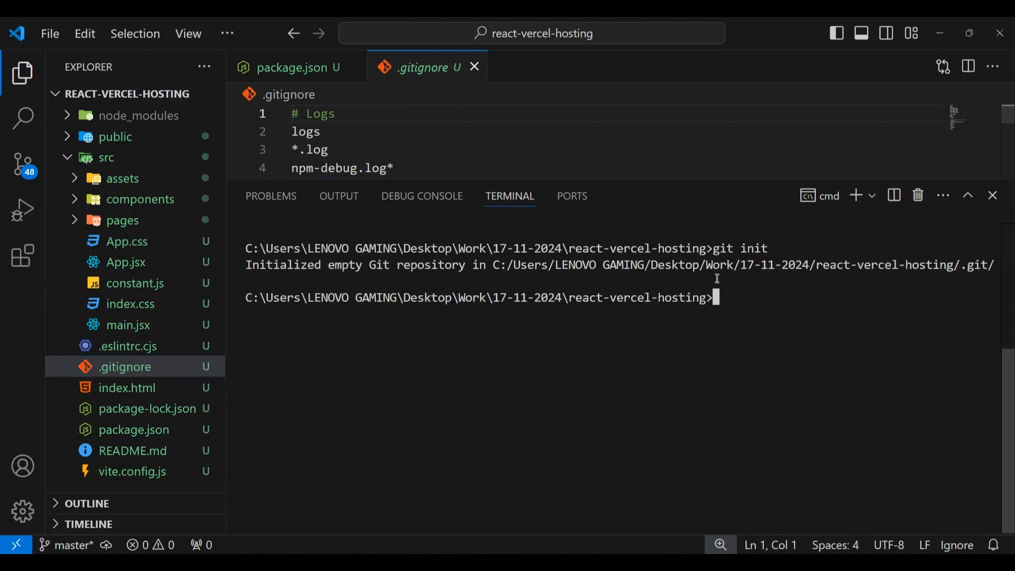
text(git add .)
key(Return)
Commit the staged files with the message "initial commit".
text(git com)
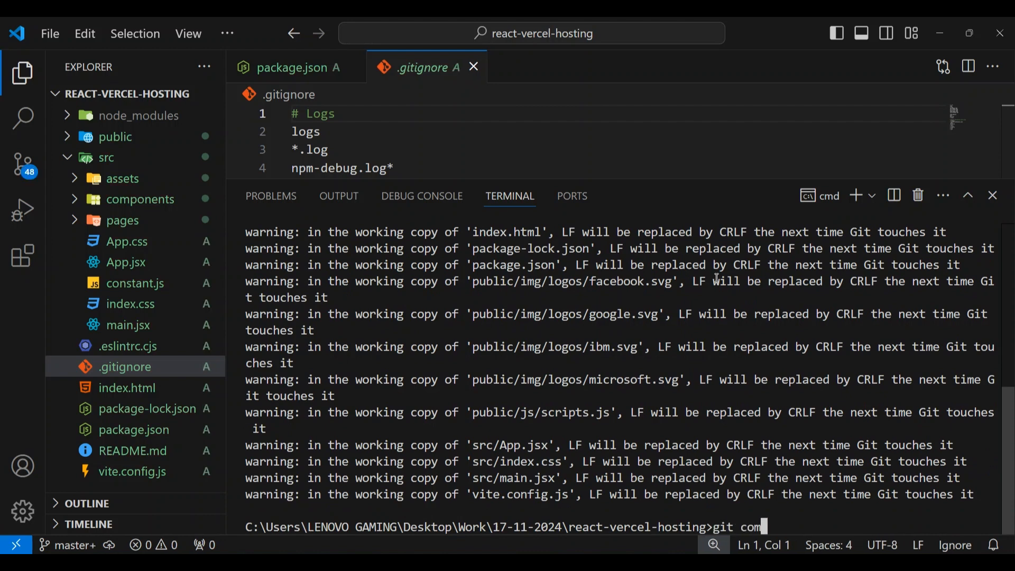
text(mit -m "")
key(Left)
text(initi)
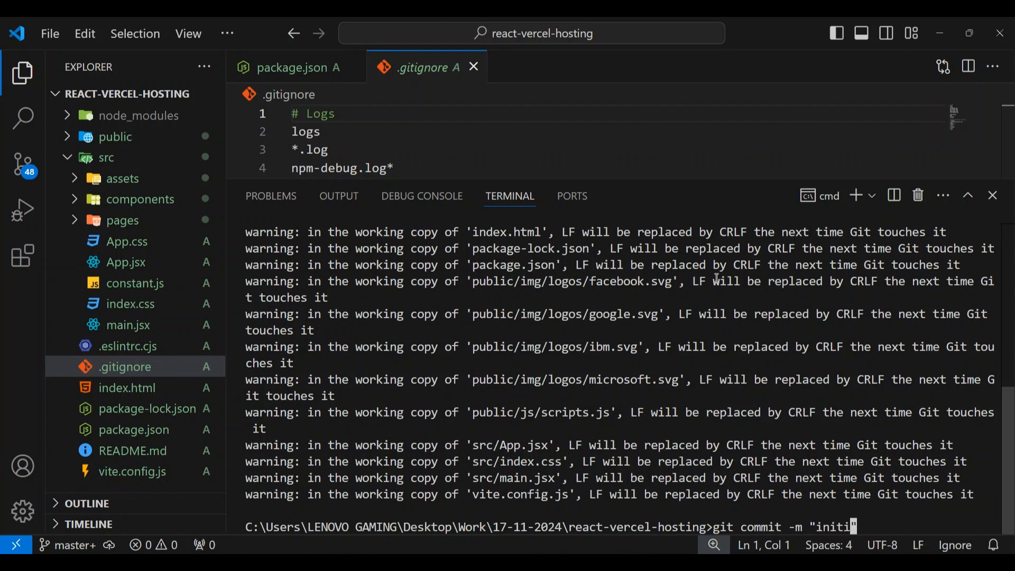
text(al commit)
key(Return)
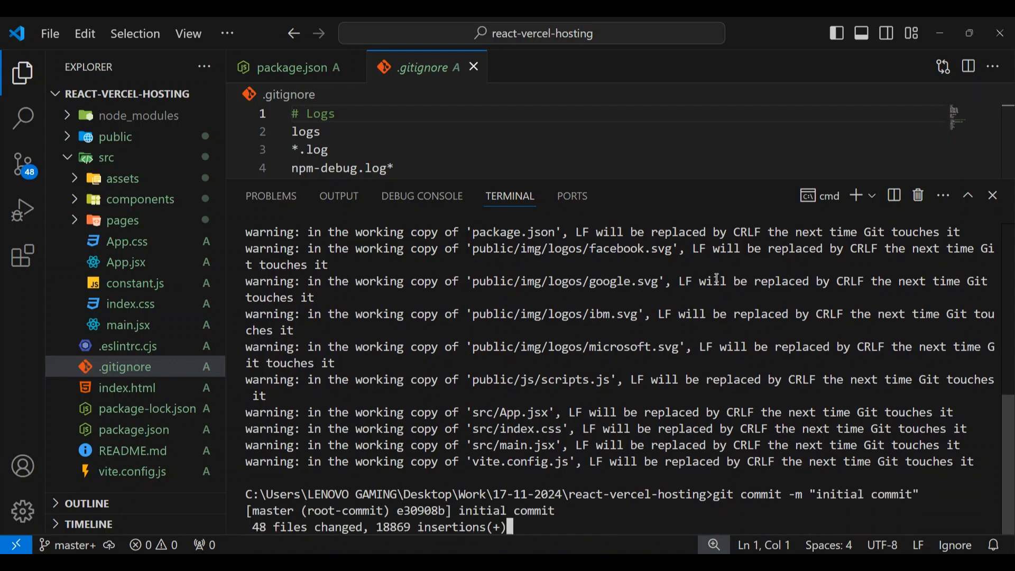
Clear the terminal output with cls and close the .gitignore file.
text(cls)
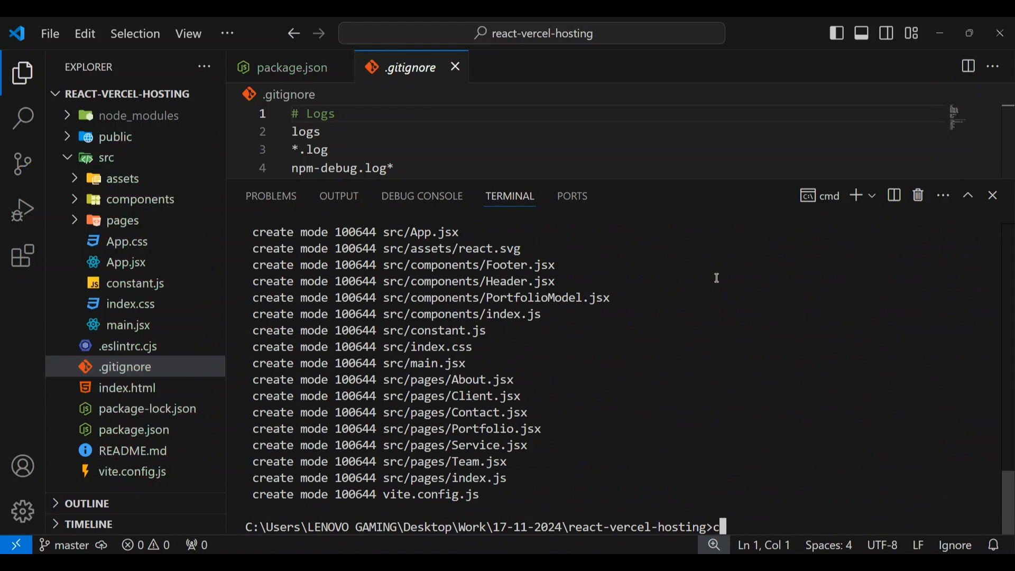
key(Return)
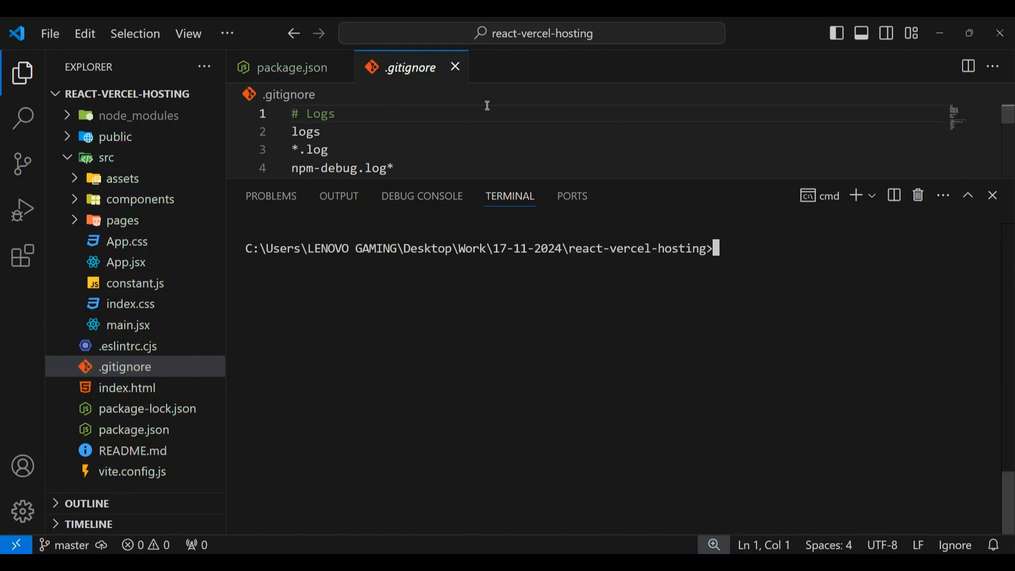
click(456, 67)
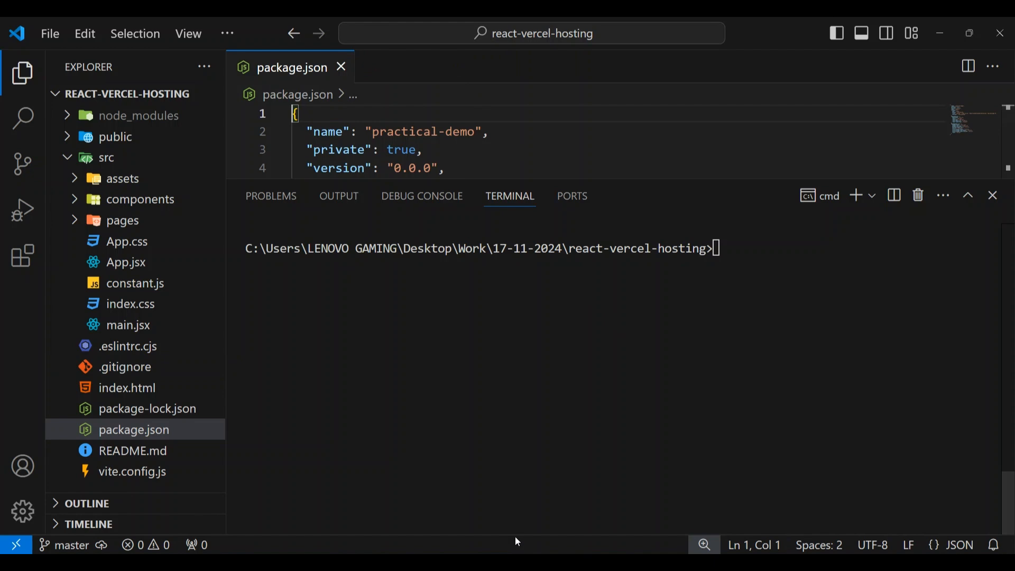
click(664, 356)
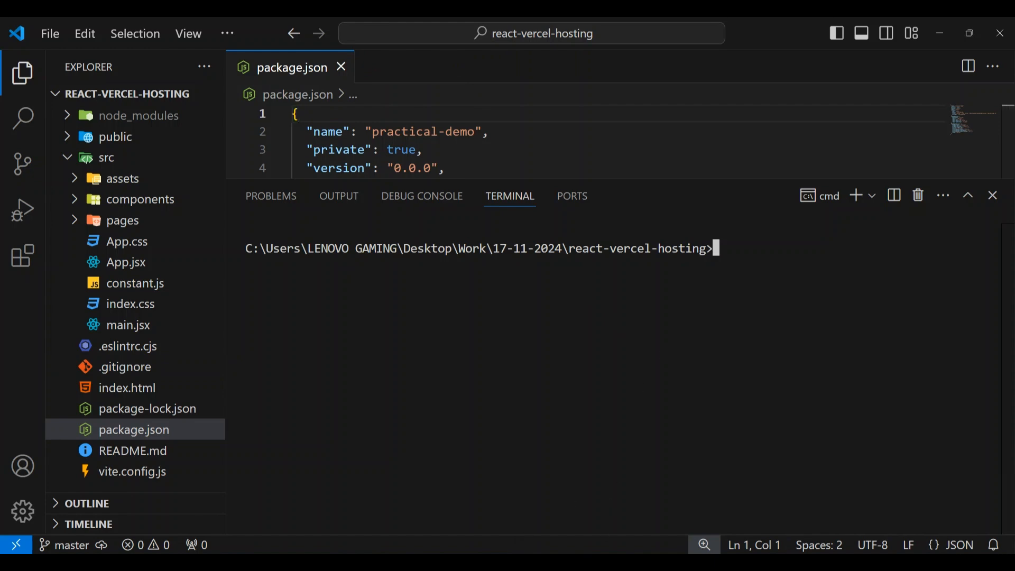
Copy GitHub's git remote add origin command for react-vercel-hosting-5593 and run it in the VS Code terminal.
mouse_move(508, 553)
click(508, 502)
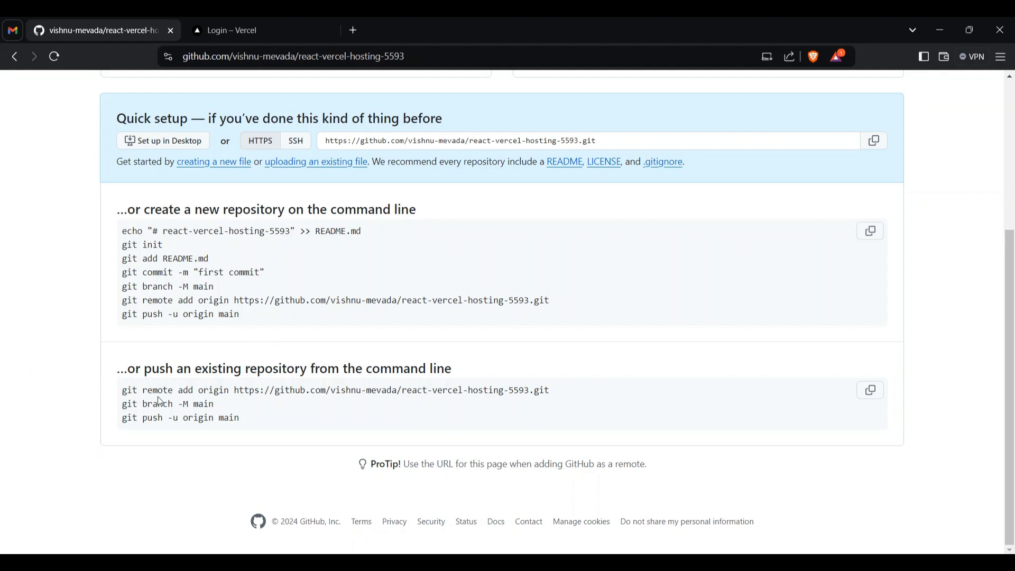
triple_click(130, 392)
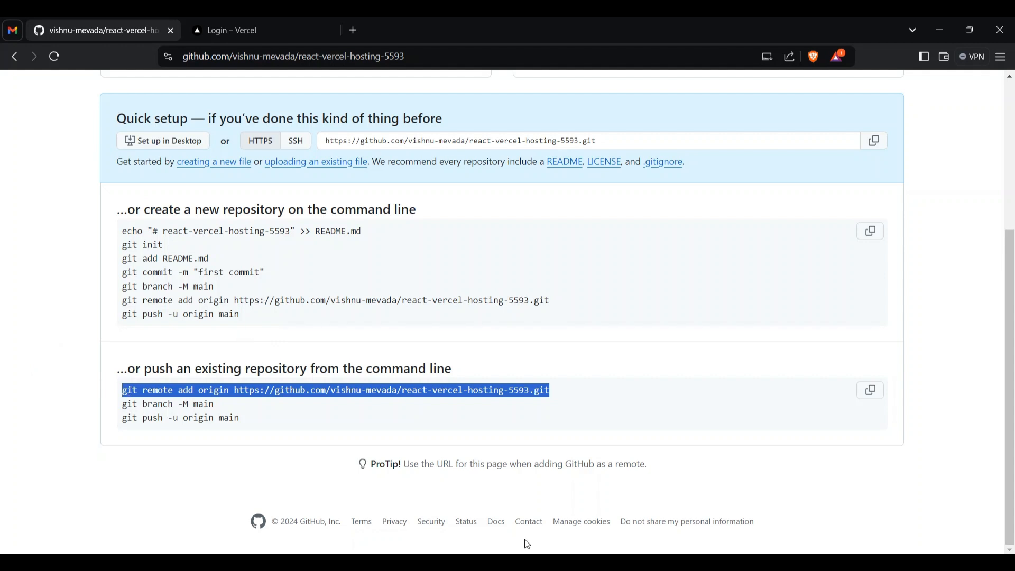
key(ctrl+c)
key(alt+Tab)
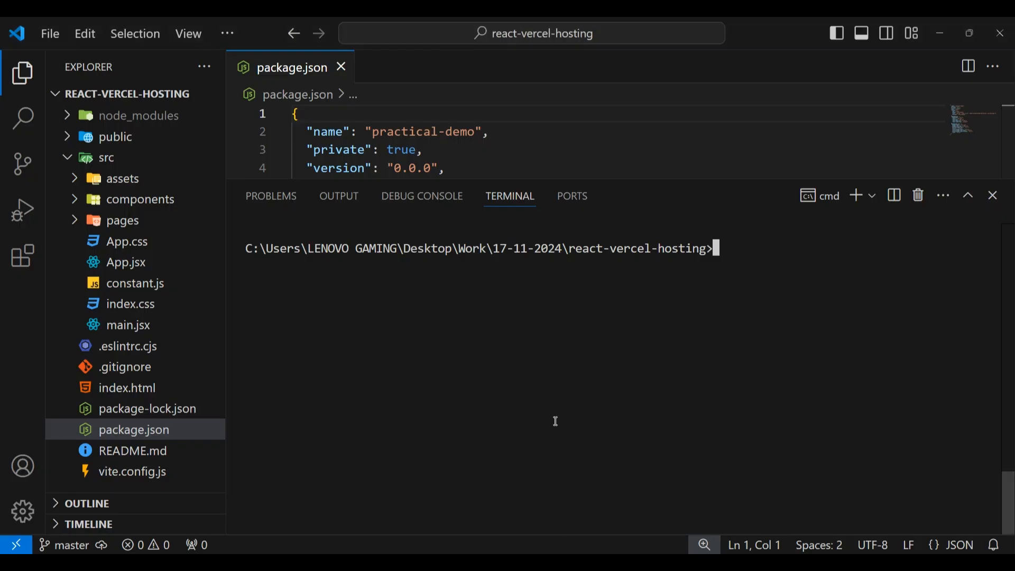
key(ctrl+v)
key(Return)
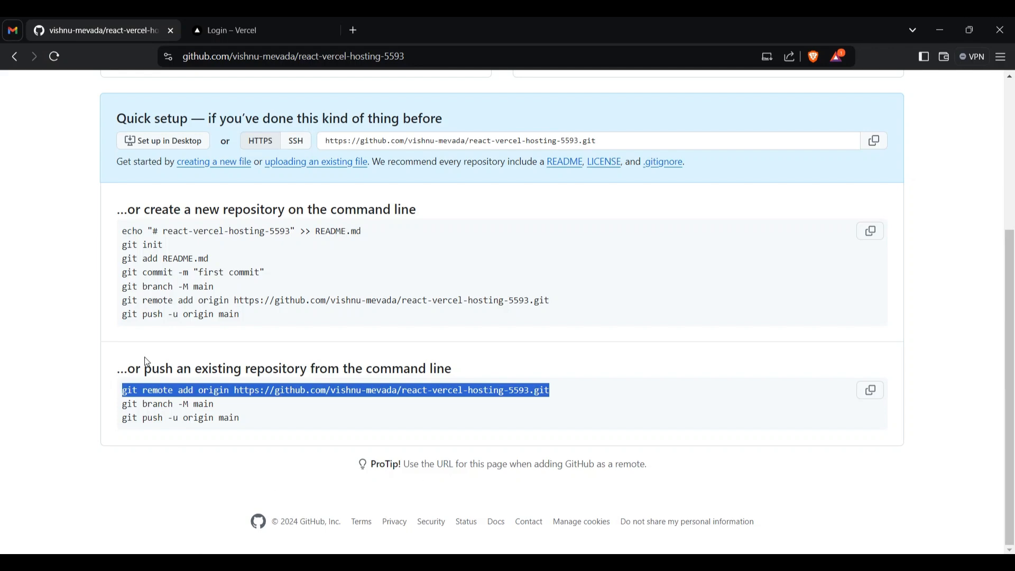
Copy GitHub's git branch -M main command and run it in the VS Code terminal.
triple_click(132, 407)
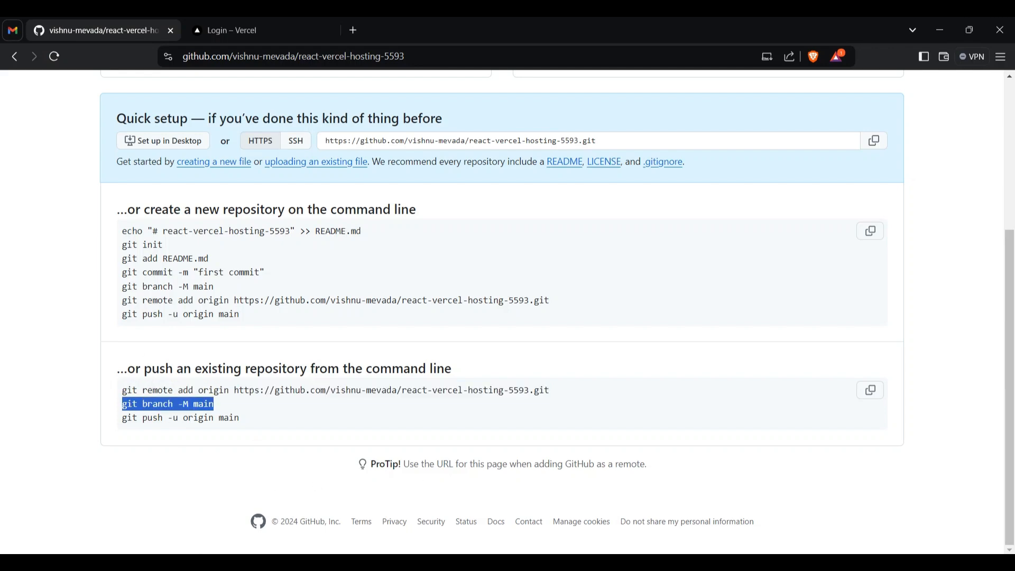
key(alt+Tab)
key(ctrl+v)
key(Return)
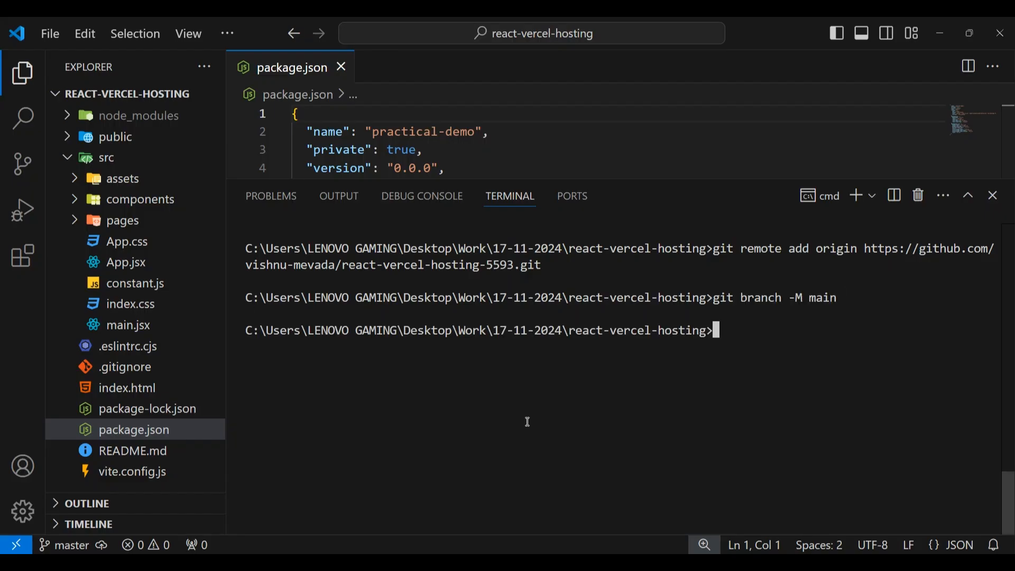
Copy GitHub's git push -u origin main command, run it in the VS Code terminal, and clear the output with cls.
key(alt+Tab)
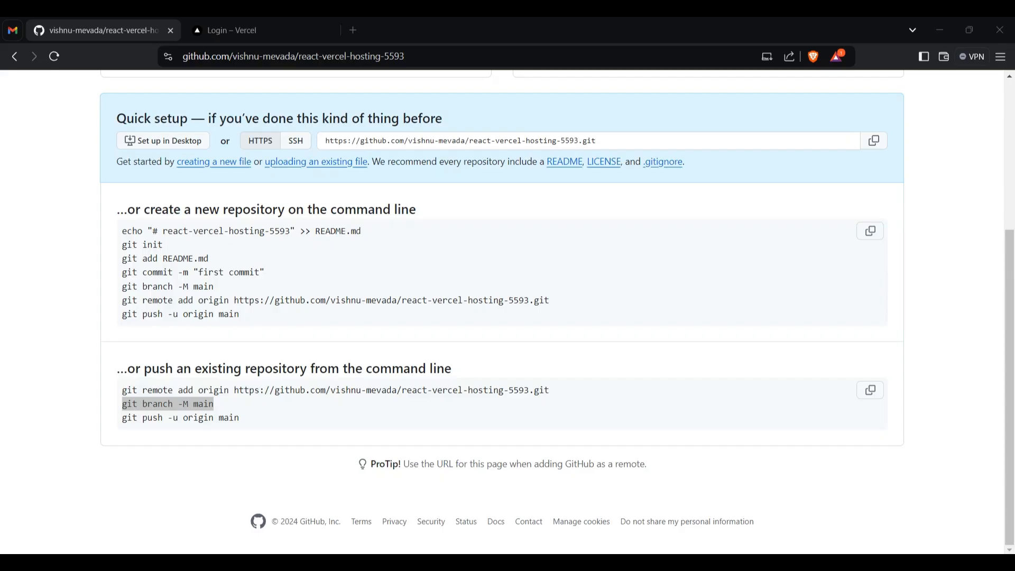
triple_click(174, 418)
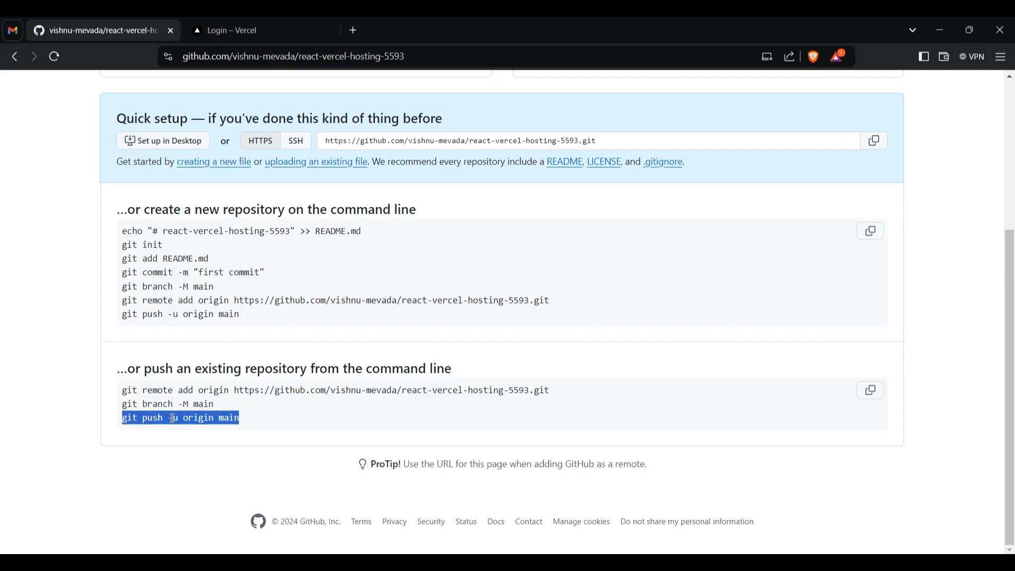
key(ctrl+c)
key(alt+Tab)
key(ctrl+v)
key(Return)
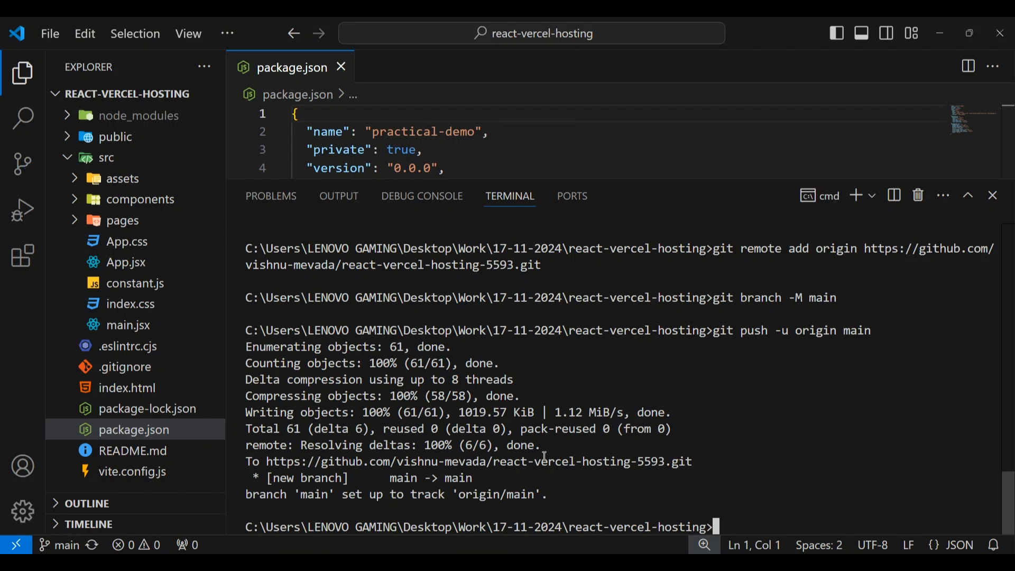
text(cls)
key(Return)
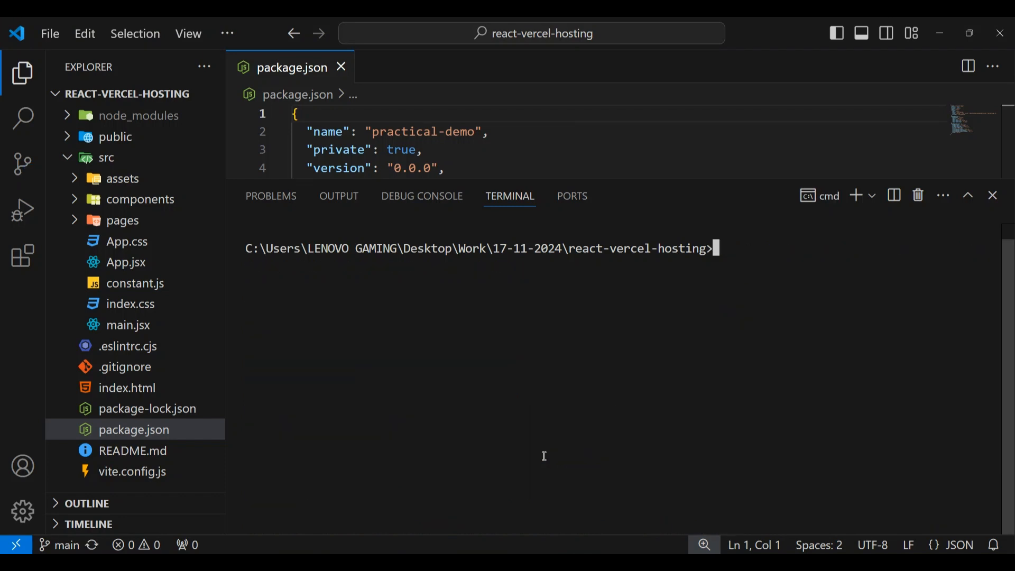
Switch to the browser and reload the react-vercel-hosting-5593 repository page on GitHub to check the pushed files.
click(506, 564)
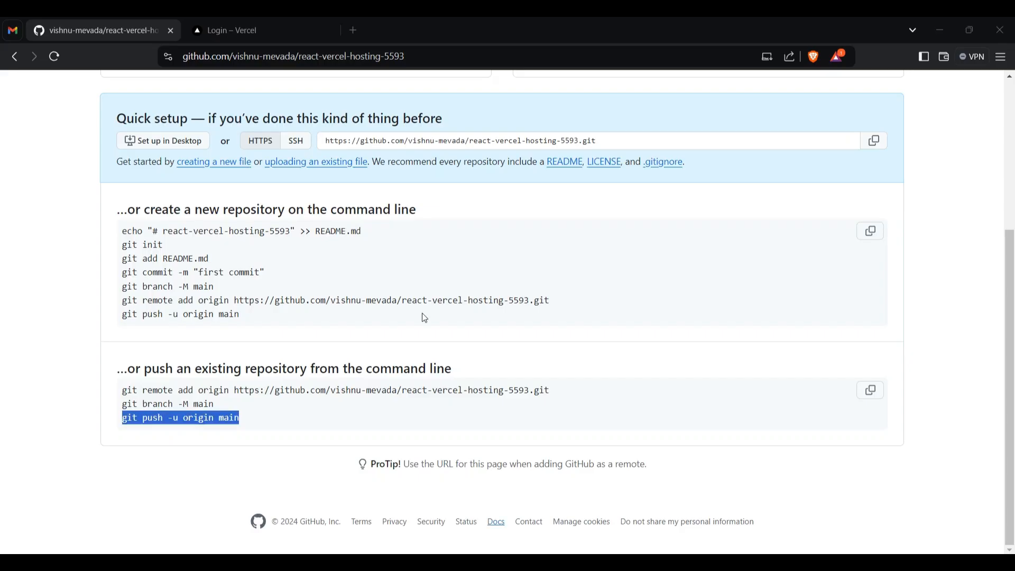
key(F5)
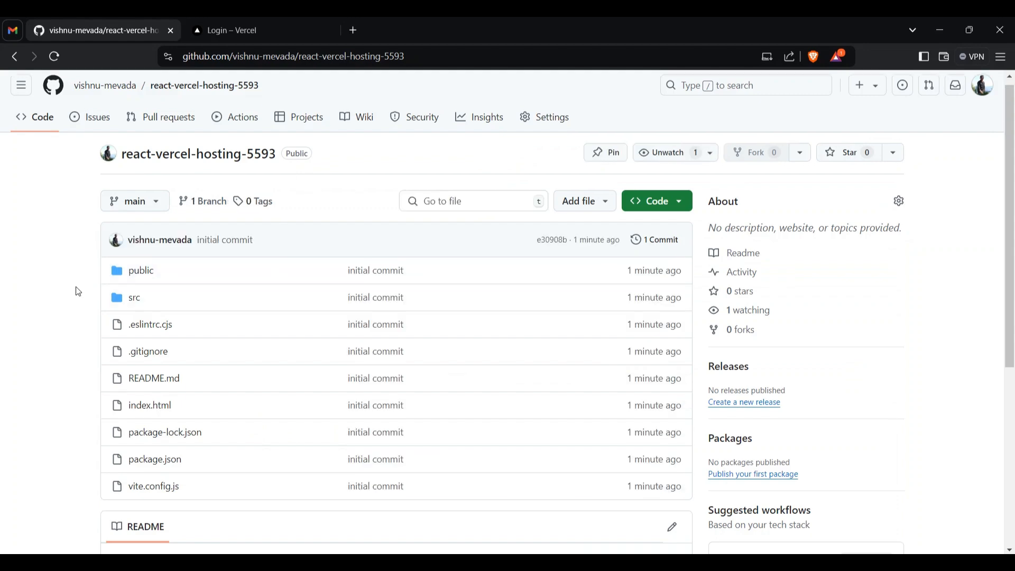
scroll(77, 292, down, 4)
scroll(100, 253, up, 4)
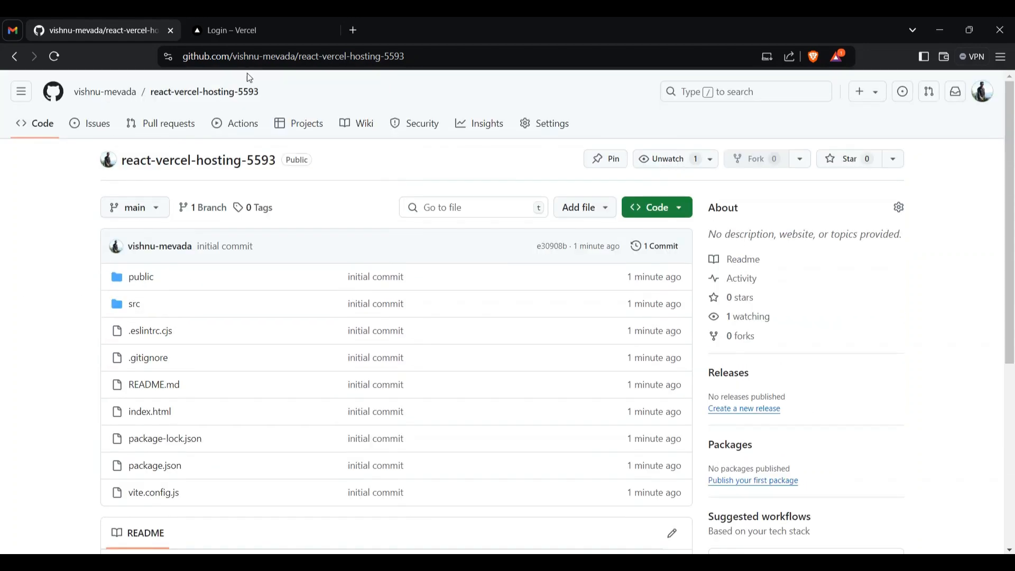
Log in to Vercel with the GitHub account and start adding a new project from the overview.
click(260, 29)
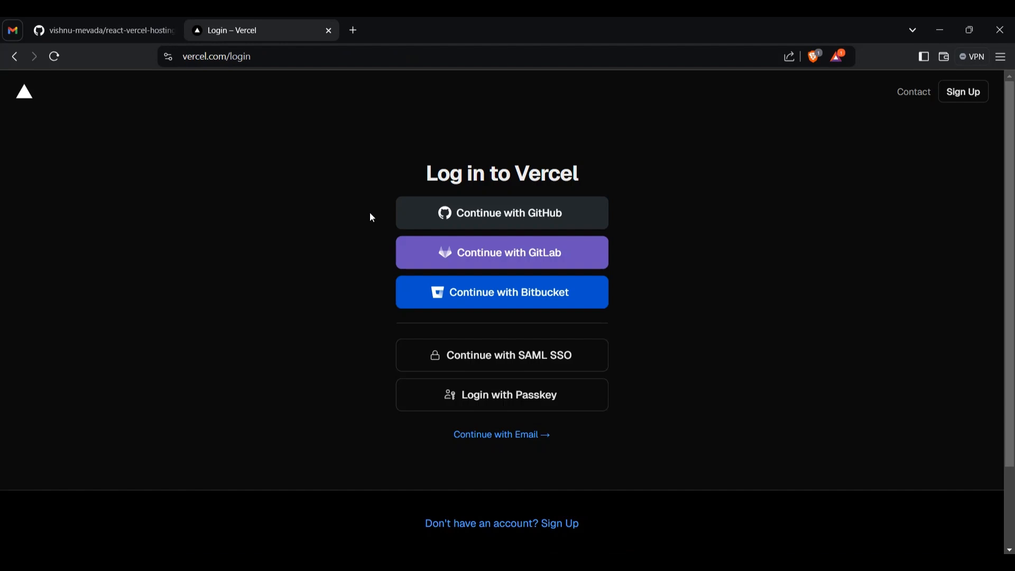
click(494, 217)
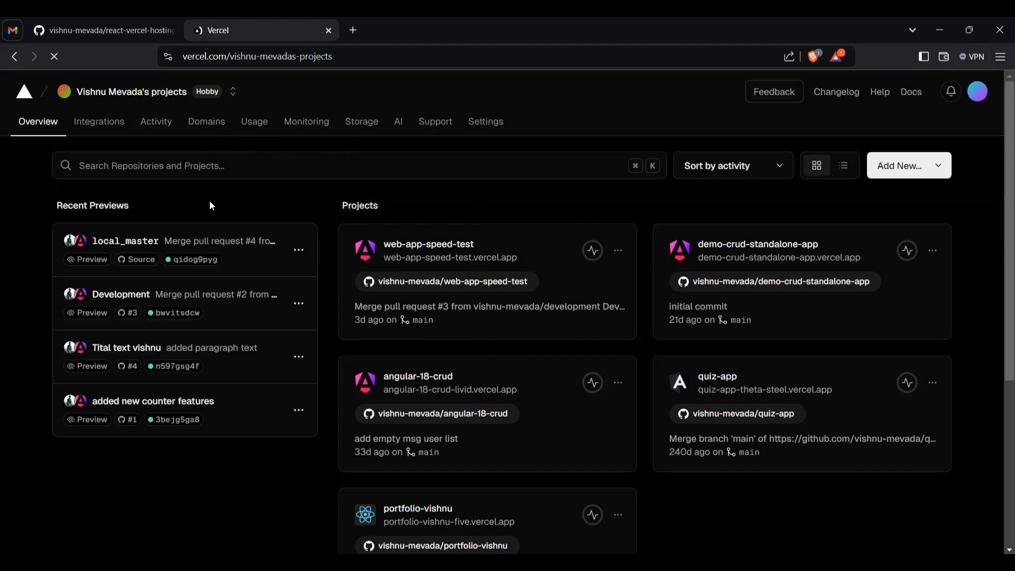
scroll(494, 197, down, 1)
scroll(494, 198, down, 5)
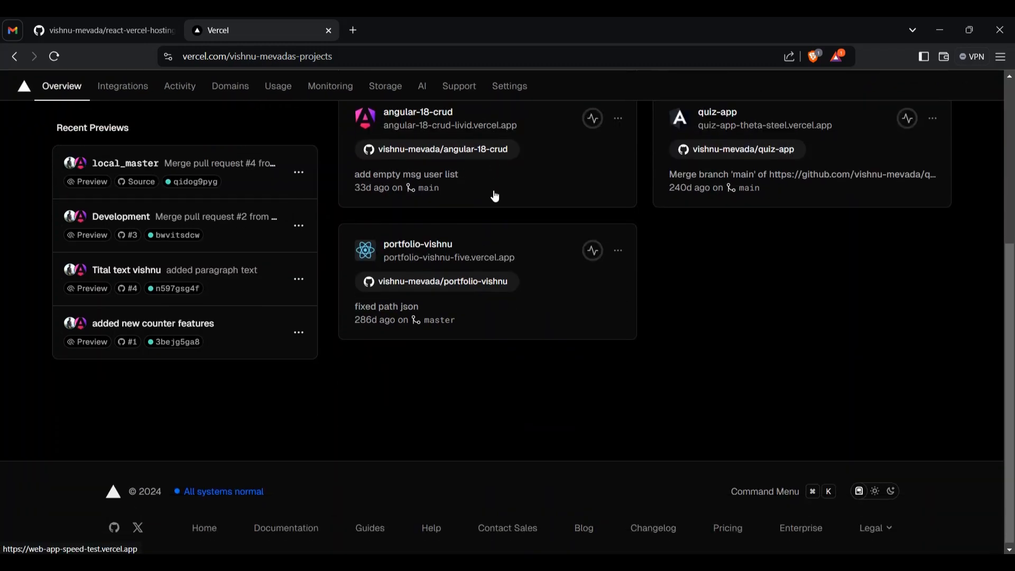
scroll(494, 193, up, 6)
click(927, 166)
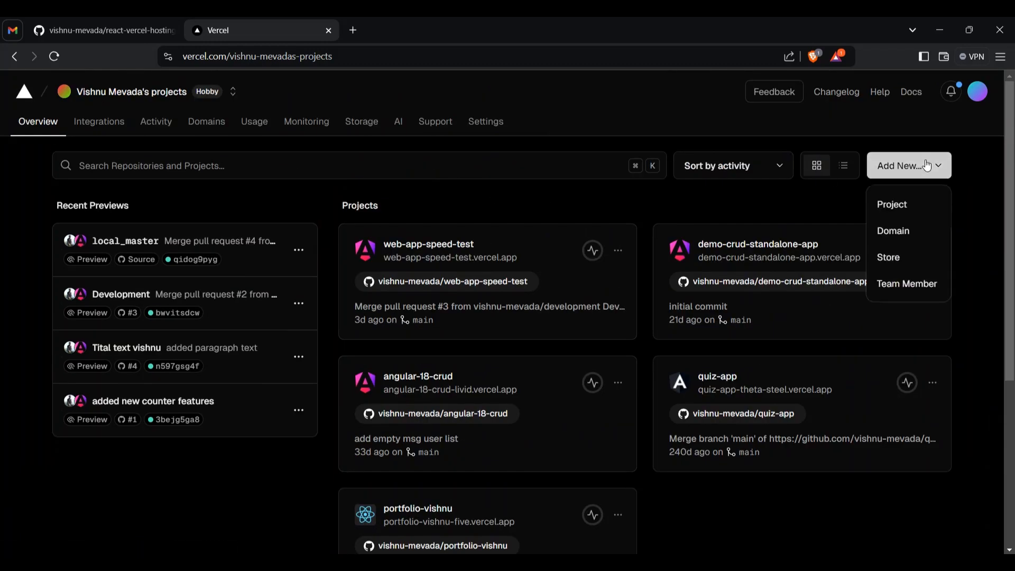
click(912, 205)
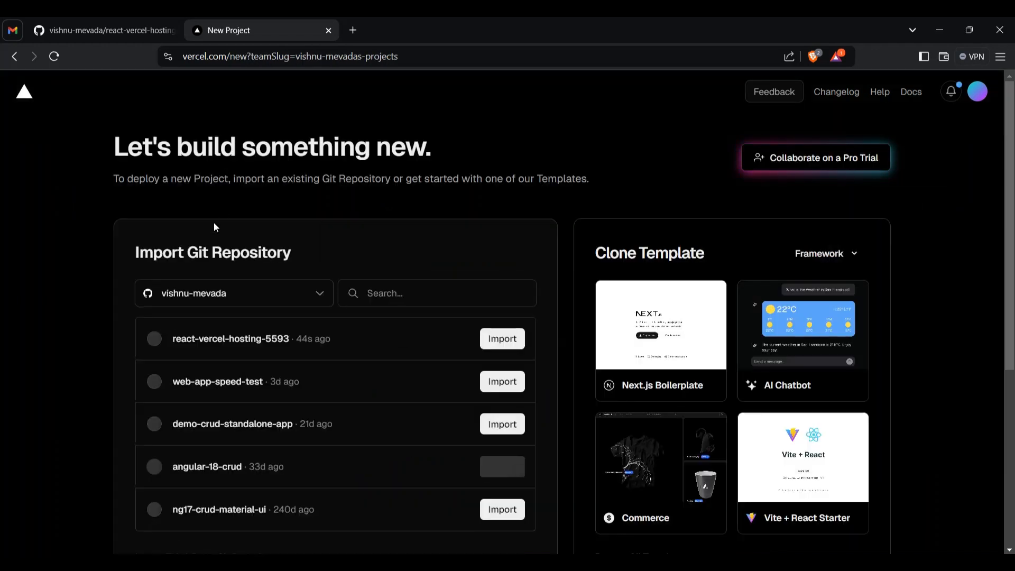
Import the react-vercel-hosting-5593 Git repository into the new Vercel project.
scroll(212, 222, down, 1)
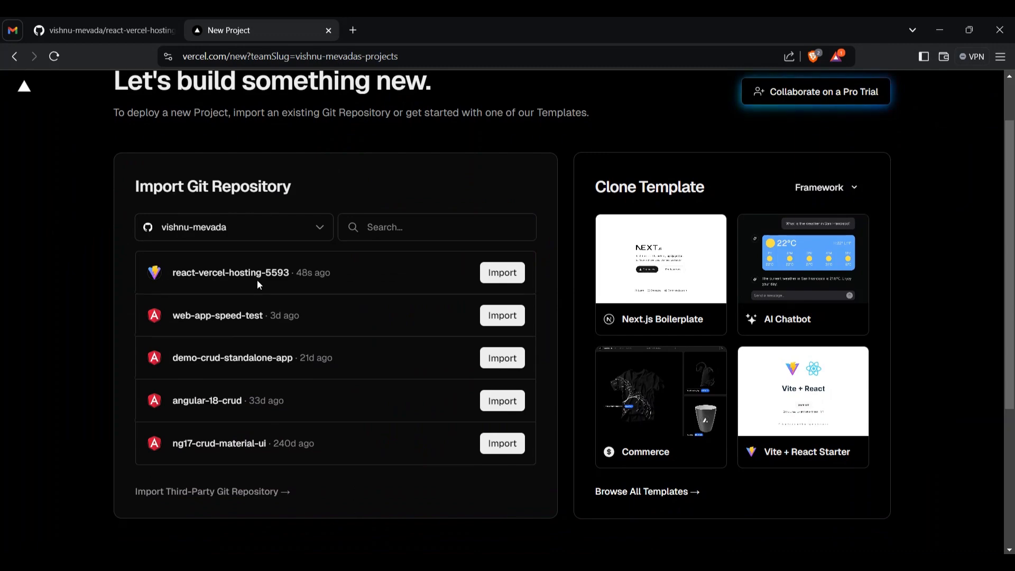
scroll(218, 311, down, 1)
scroll(219, 312, down, 2)
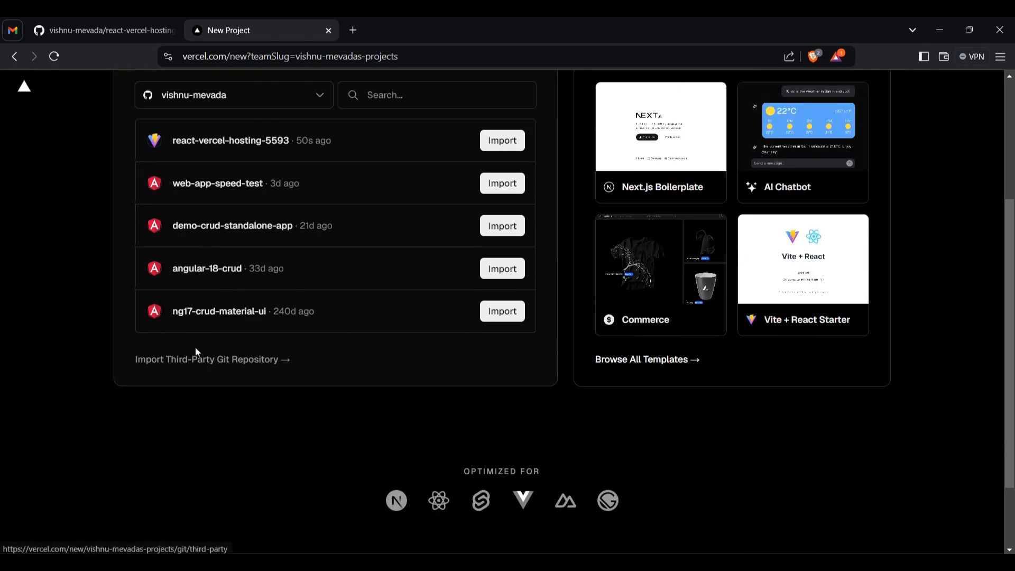
scroll(193, 339, up, 2)
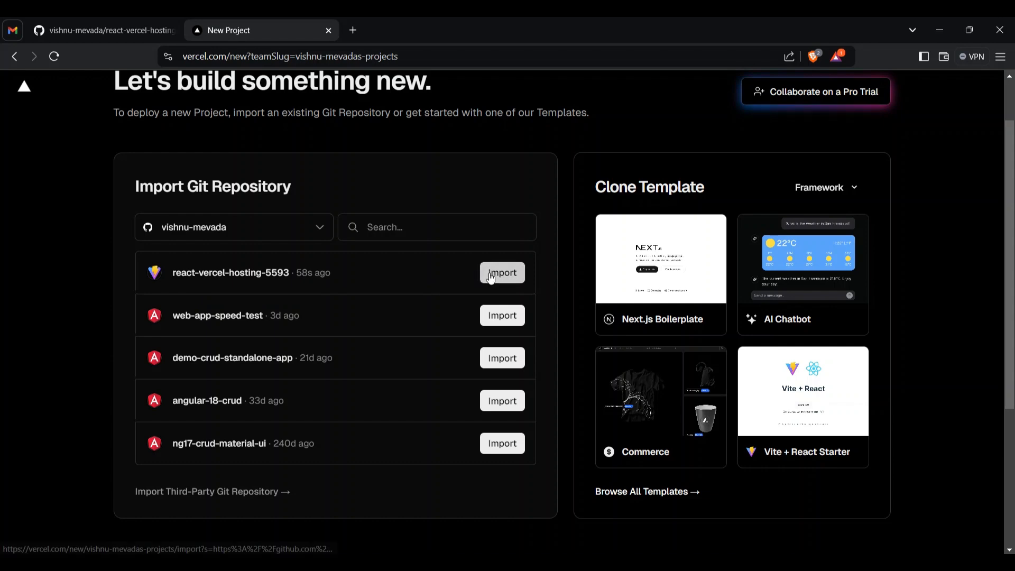
click(490, 275)
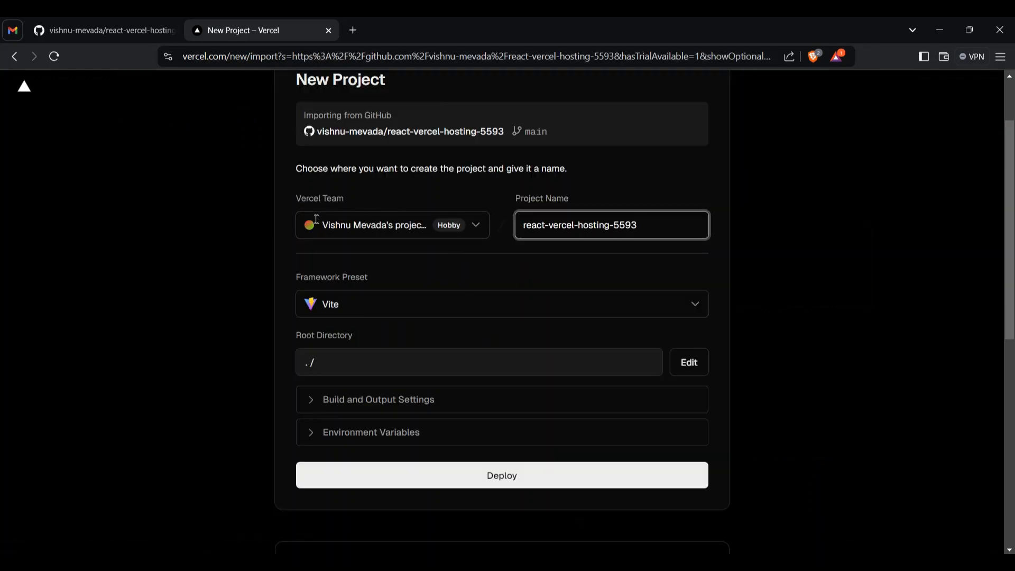
Review the new project's configuration, expanding Build and Output Settings and Environment Variables.
scroll(218, 270, down, 1)
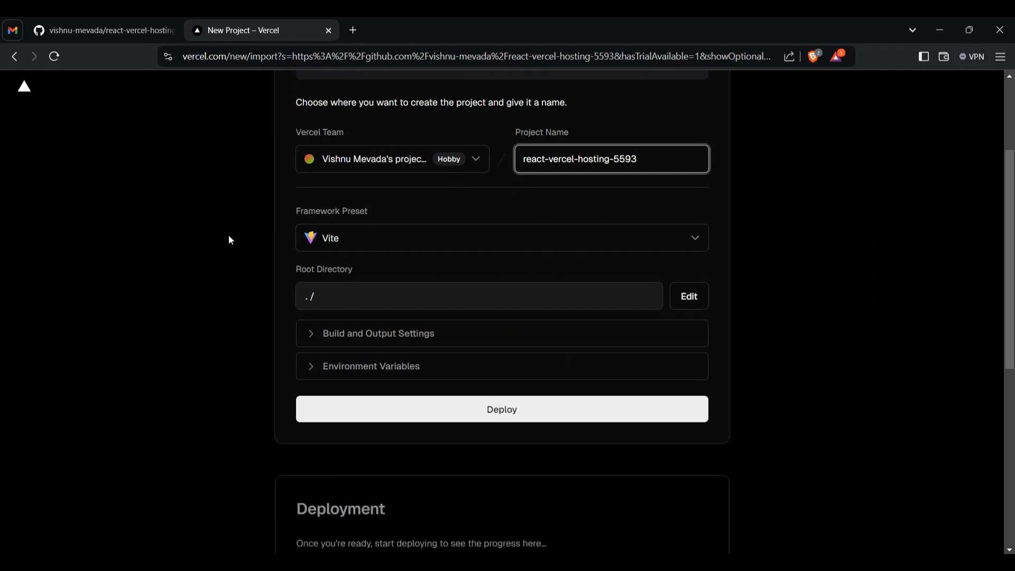
scroll(228, 236, up, 2)
scroll(229, 236, down, 1)
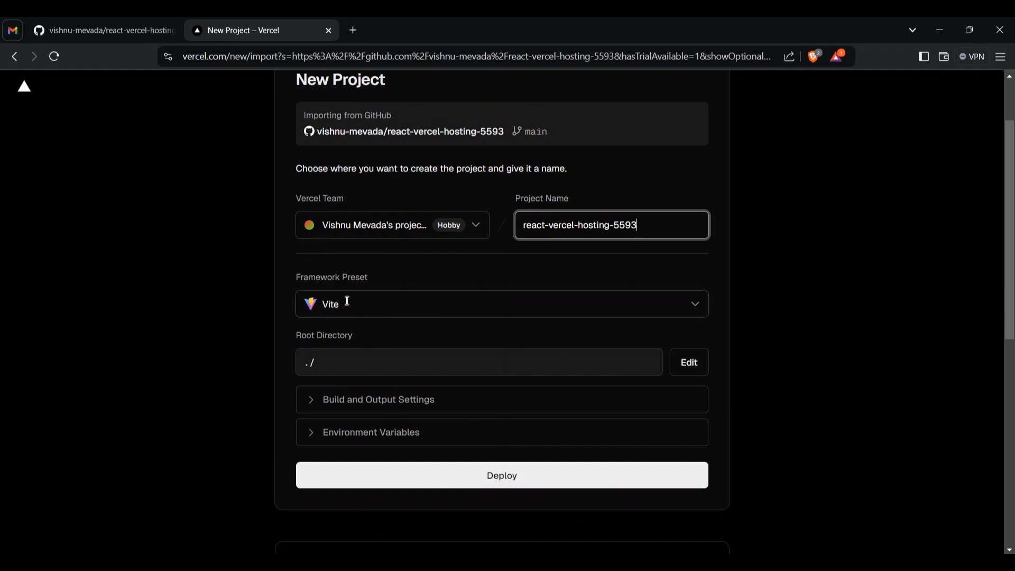
scroll(258, 273, down, 1)
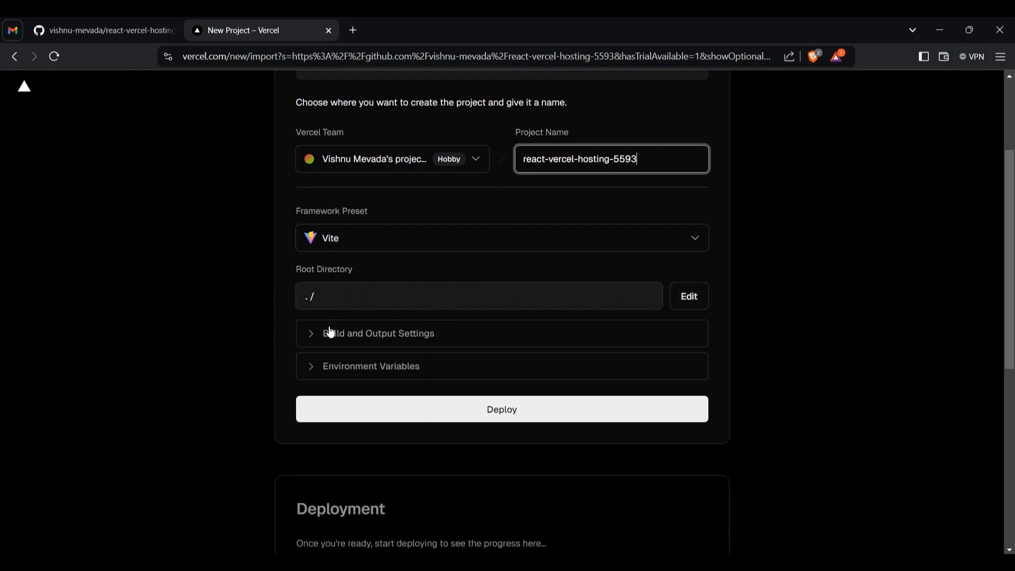
click(311, 335)
scroll(284, 299, down, 2)
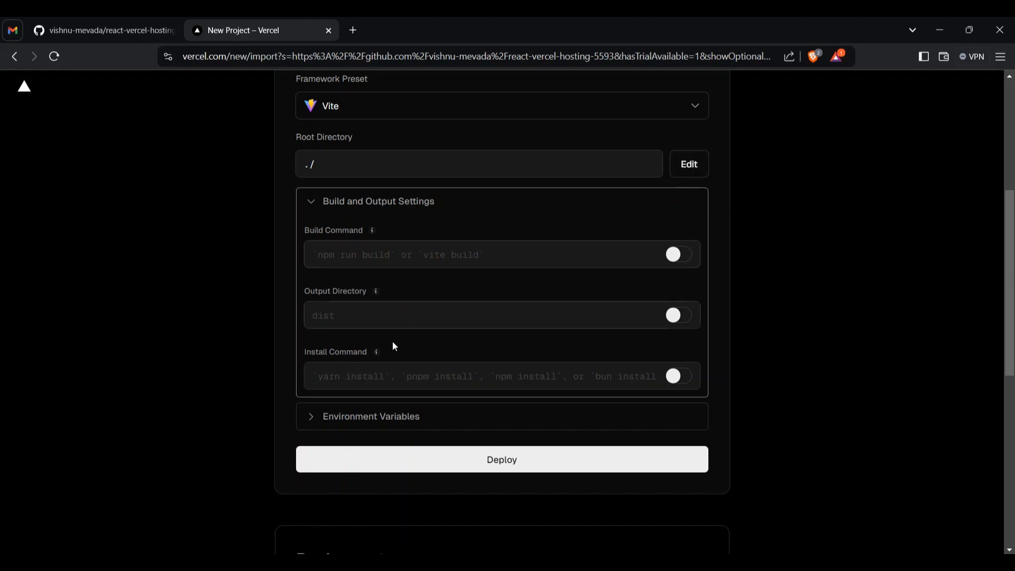
scroll(351, 336, down, 1)
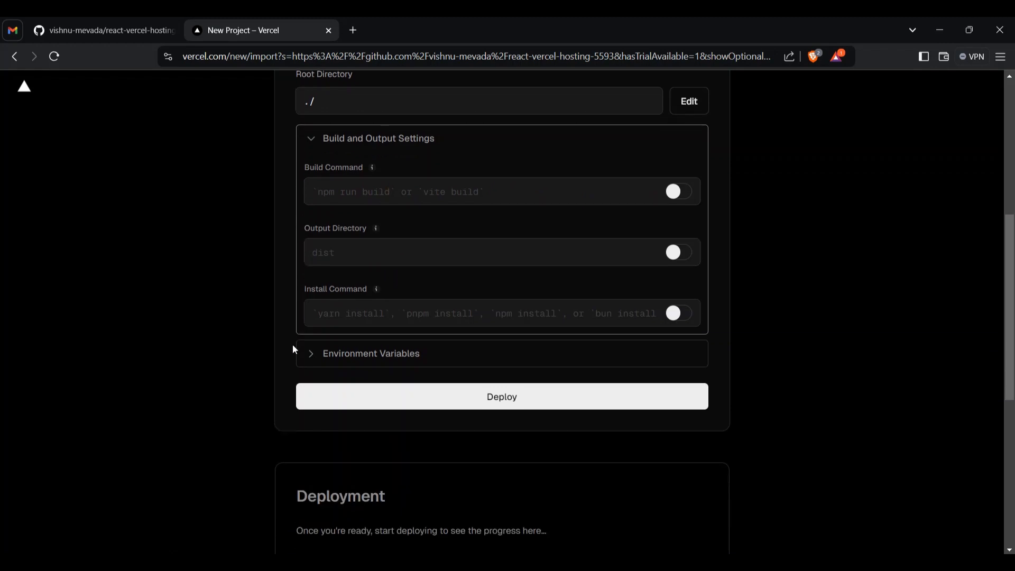
click(302, 351)
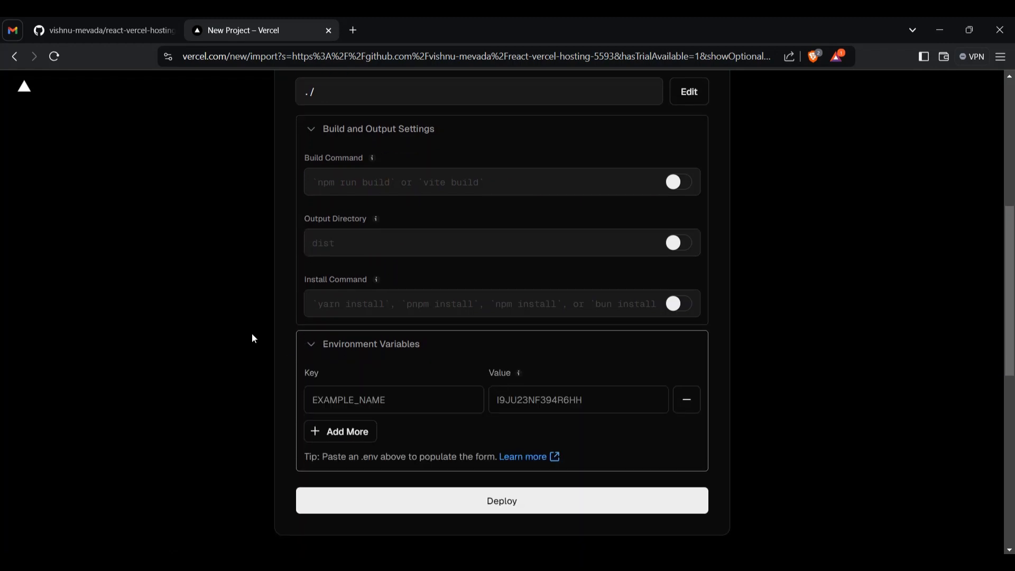
scroll(254, 338, down, 2)
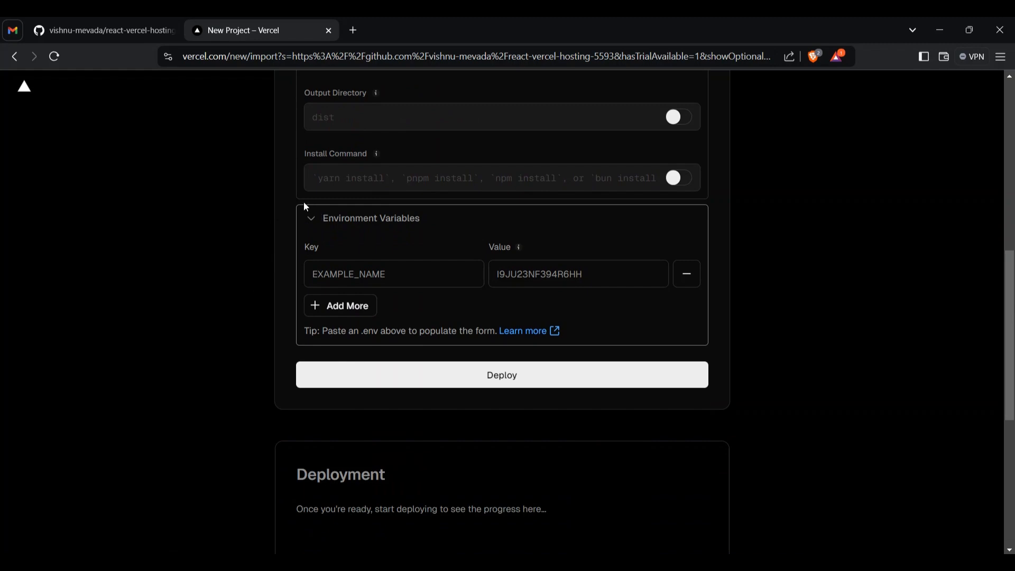
Deploy the project with its default settings and continue to the project dashboard.
click(400, 375)
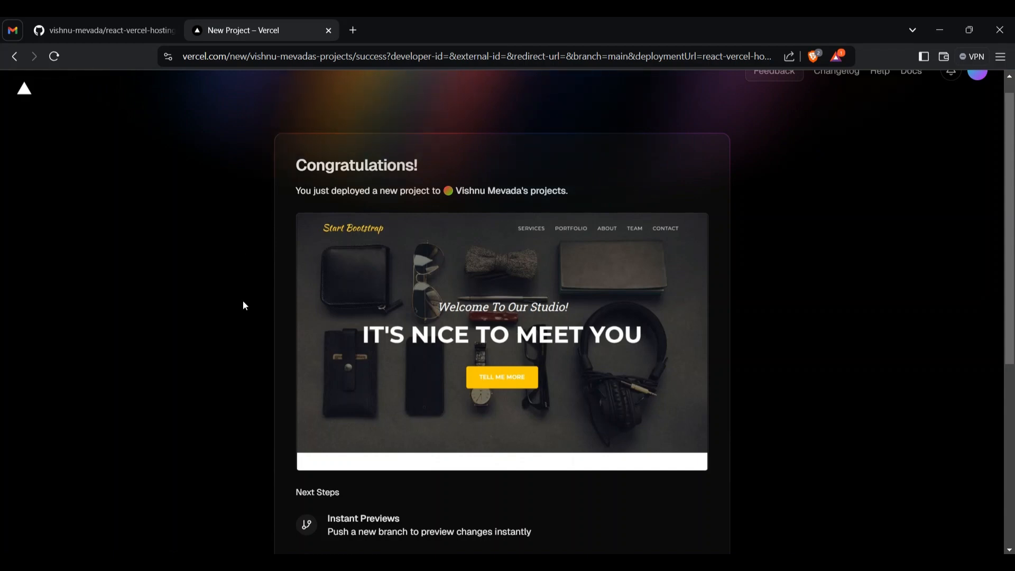
scroll(245, 306, down, 4)
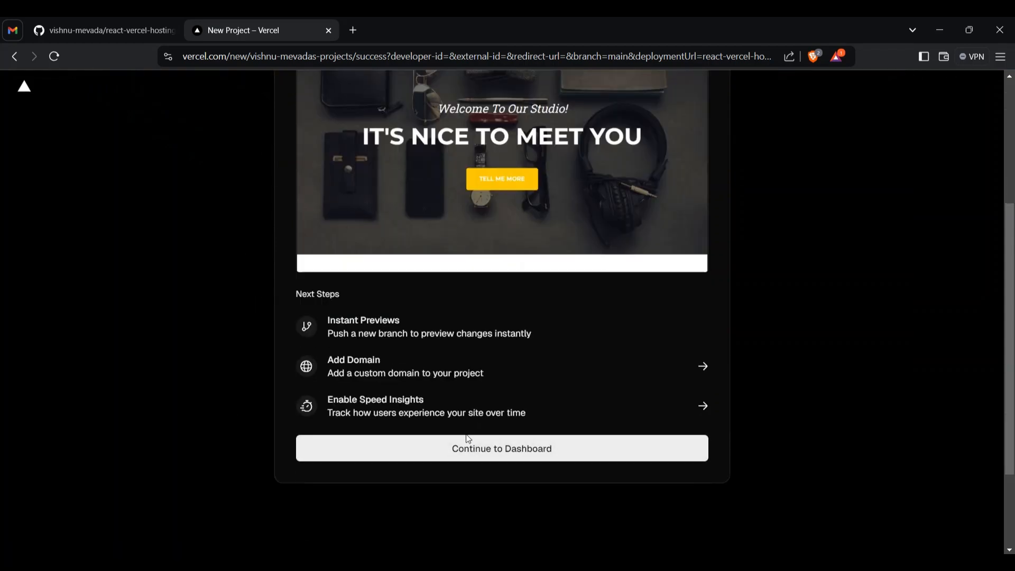
click(469, 449)
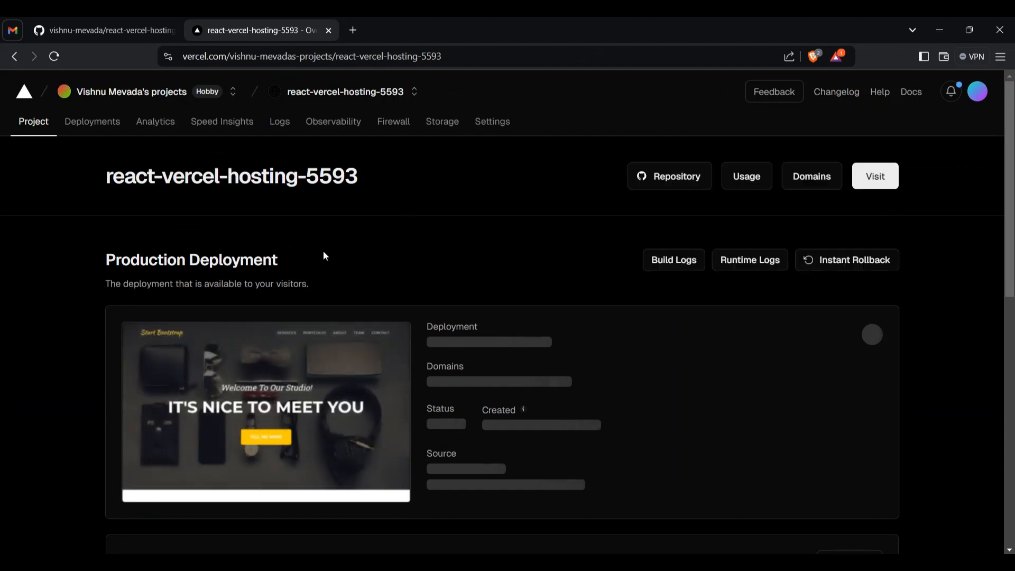
Open the production domain react-vercel-hosting-5593.vercel.app from the deployment details and switch to the live site.
scroll(268, 369, down, 1)
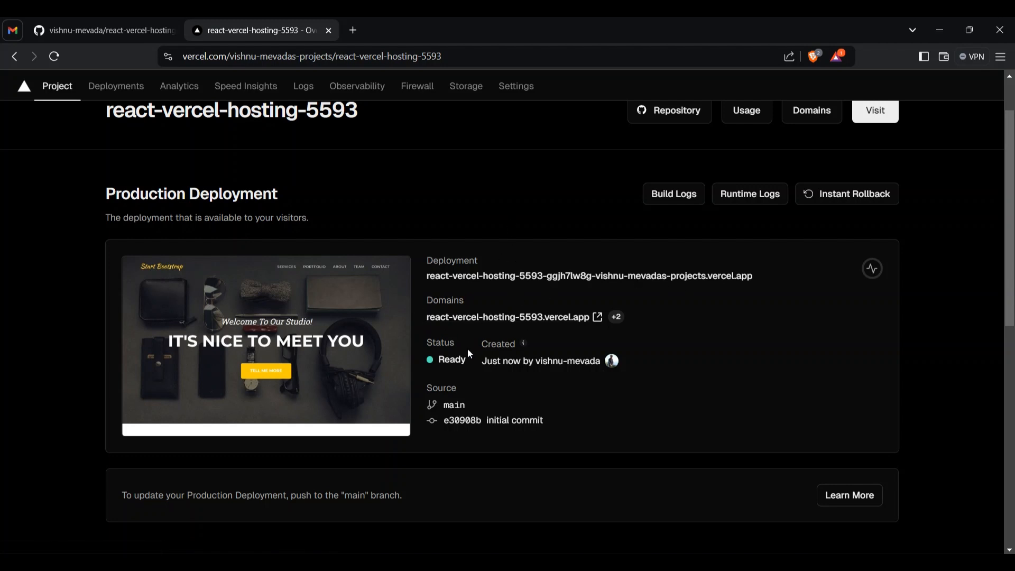
mouse_move(492, 367)
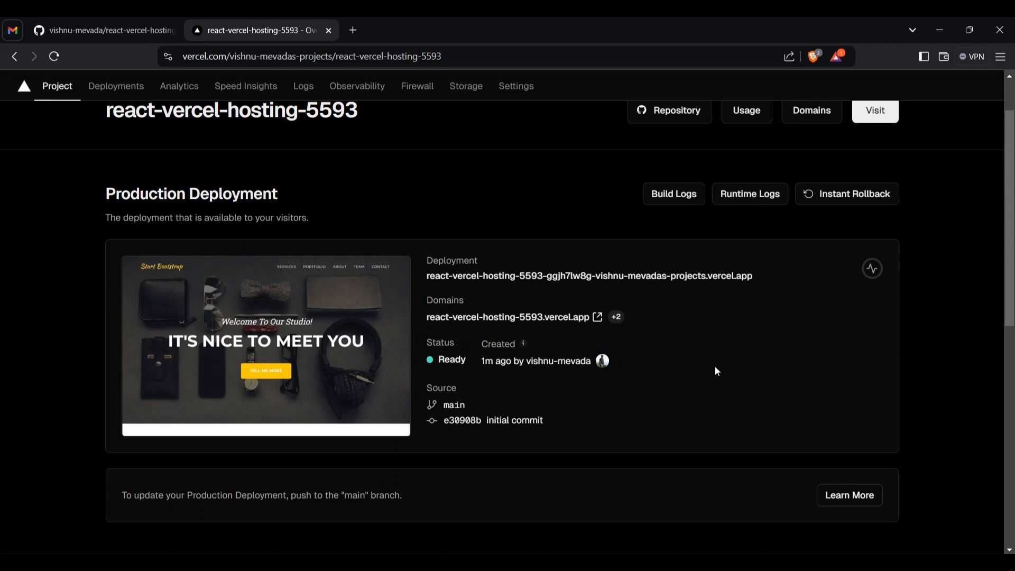
click(494, 317)
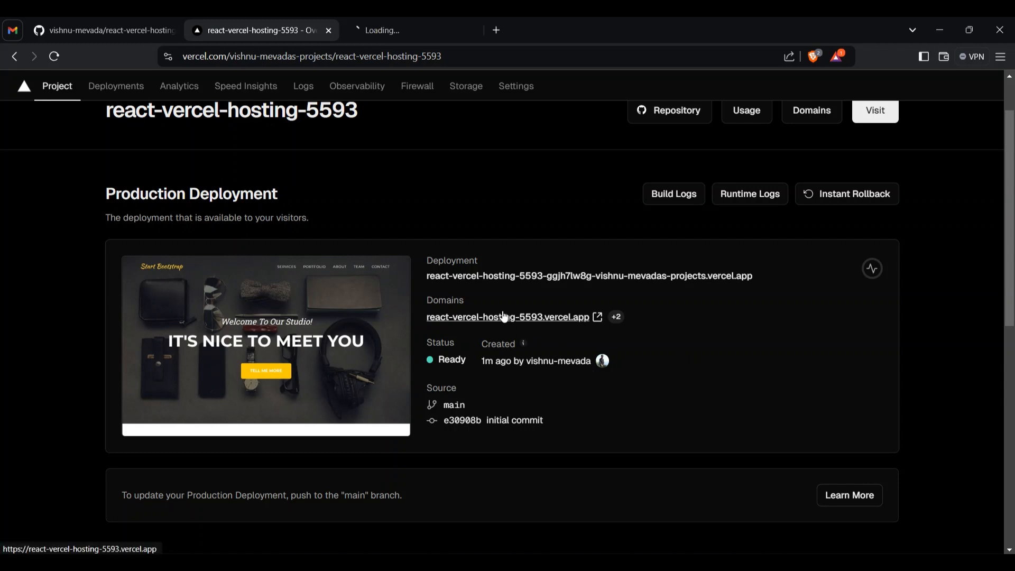
click(415, 23)
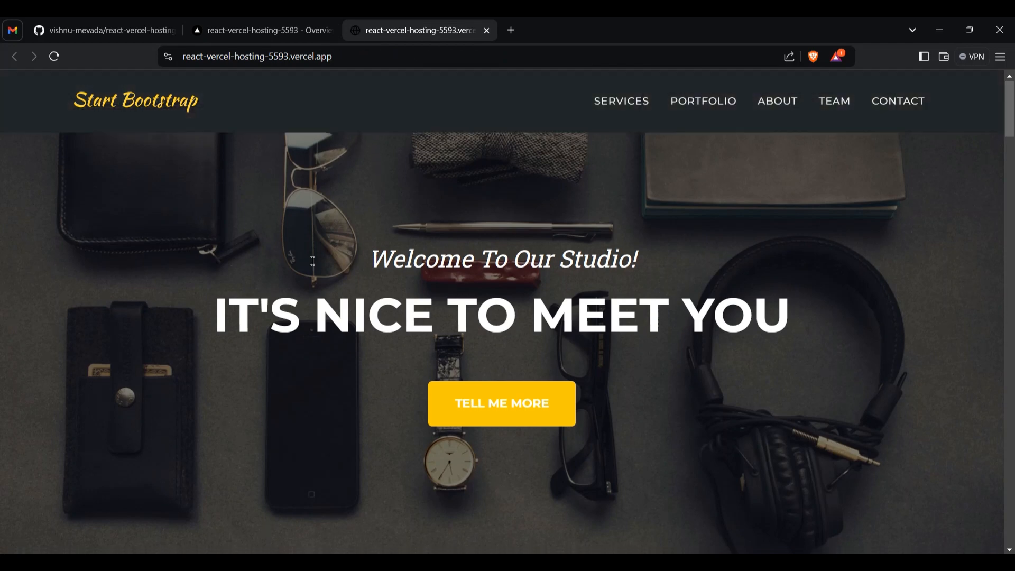
Check and reload the deployed site, and open and dismiss the Vercel Toolbar's Feature Flags dialog.
scroll(312, 261, down, 4)
scroll(314, 261, up, 4)
key(ctrl+r)
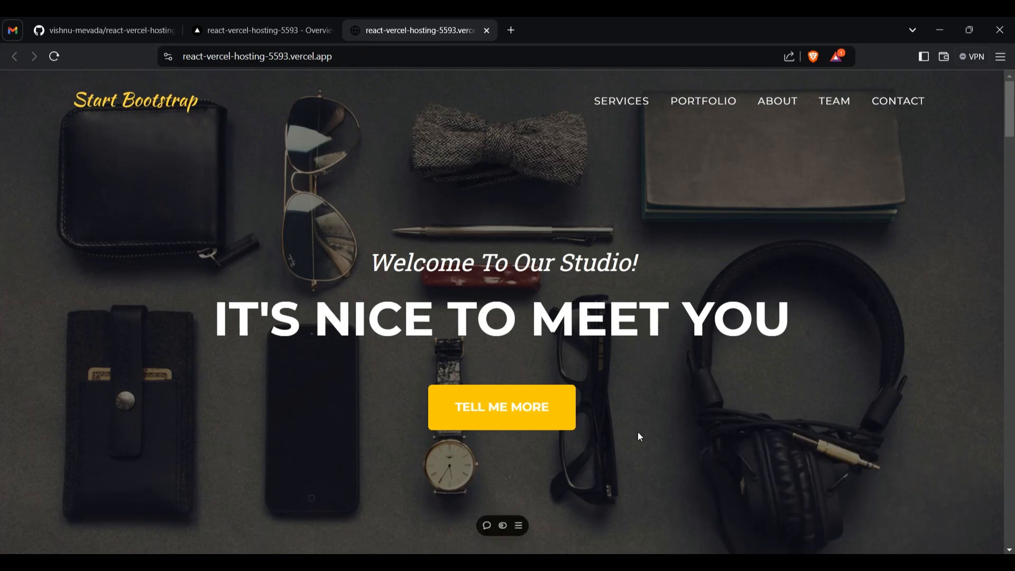
click(515, 525)
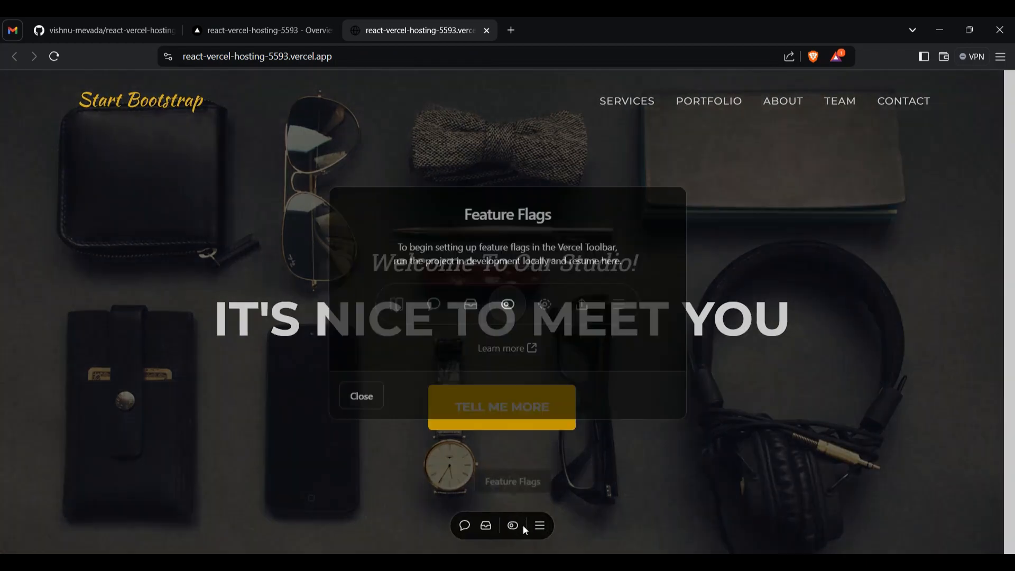
click(353, 406)
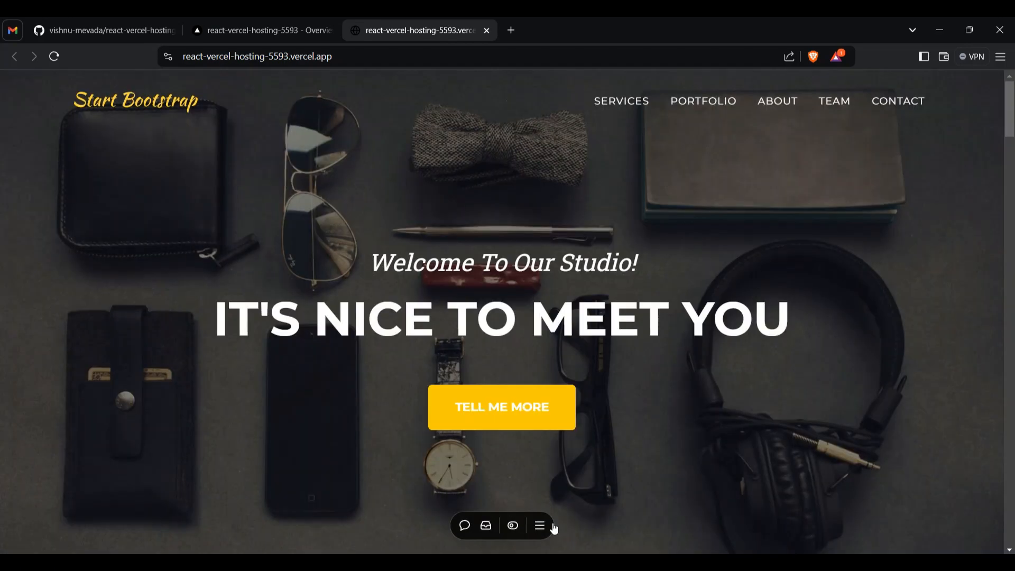
Log out of the Vercel Toolbar on the deployed site.
click(540, 526)
scroll(383, 421, down, 5)
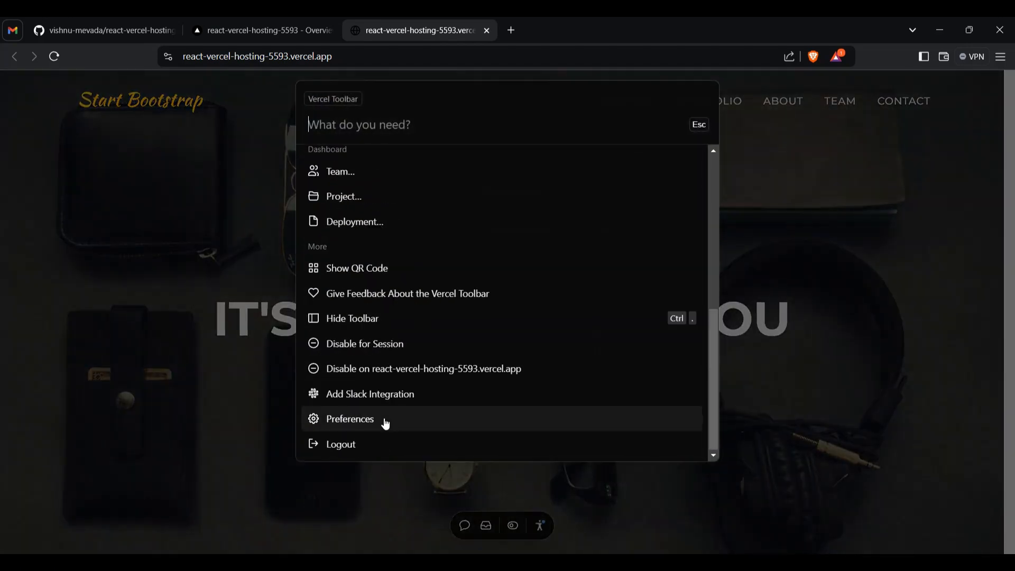
click(375, 442)
scroll(444, 344, down, 5)
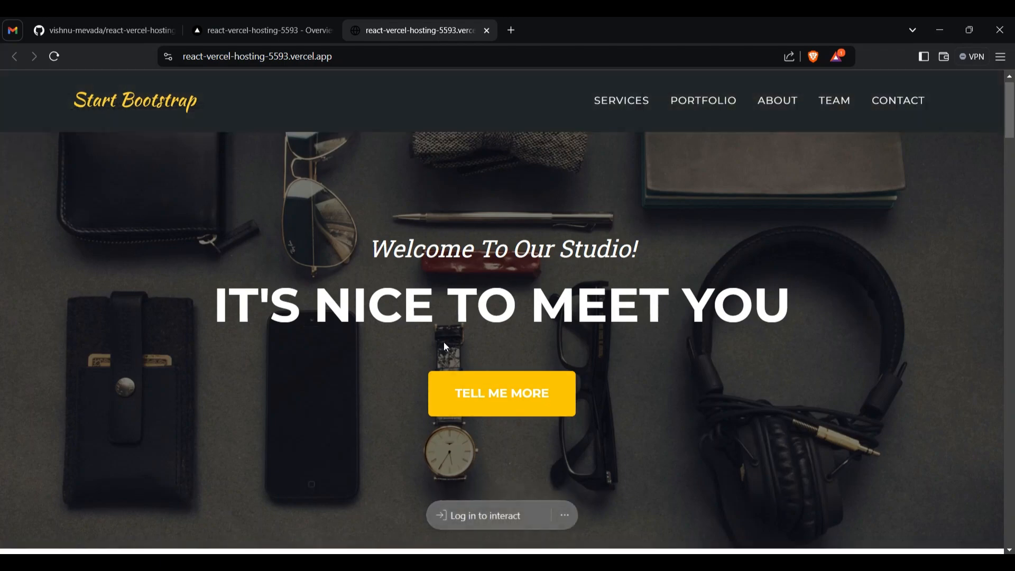
scroll(446, 349, up, 5)
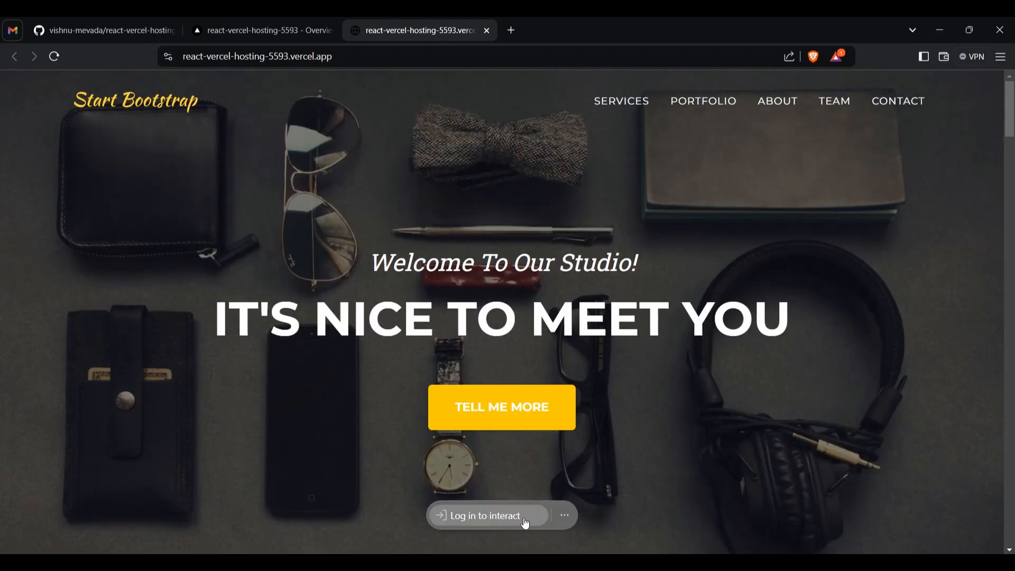
Disable the Vercel Toolbar for the current session on the deployed site.
click(564, 516)
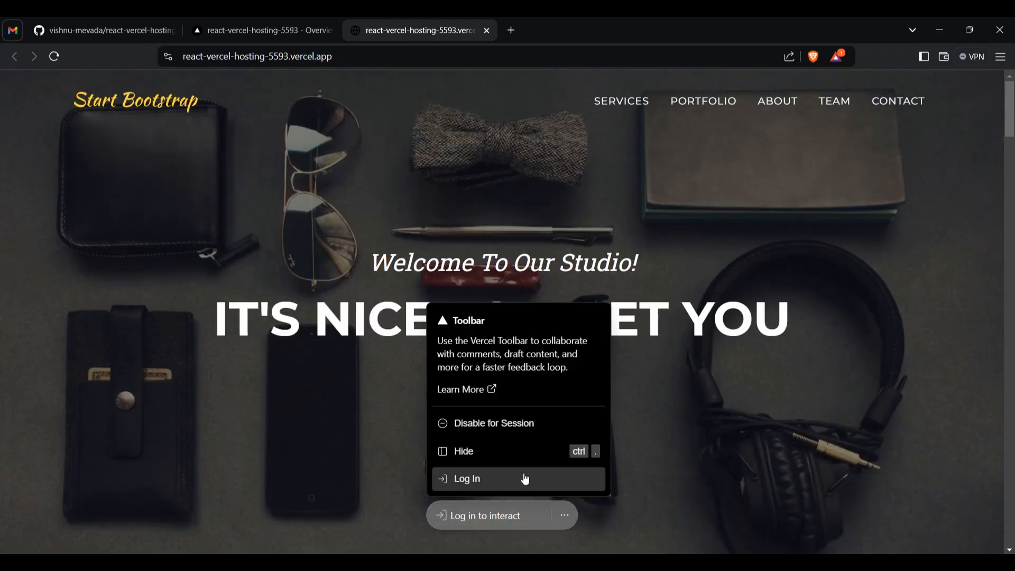
click(502, 457)
click(564, 516)
click(498, 426)
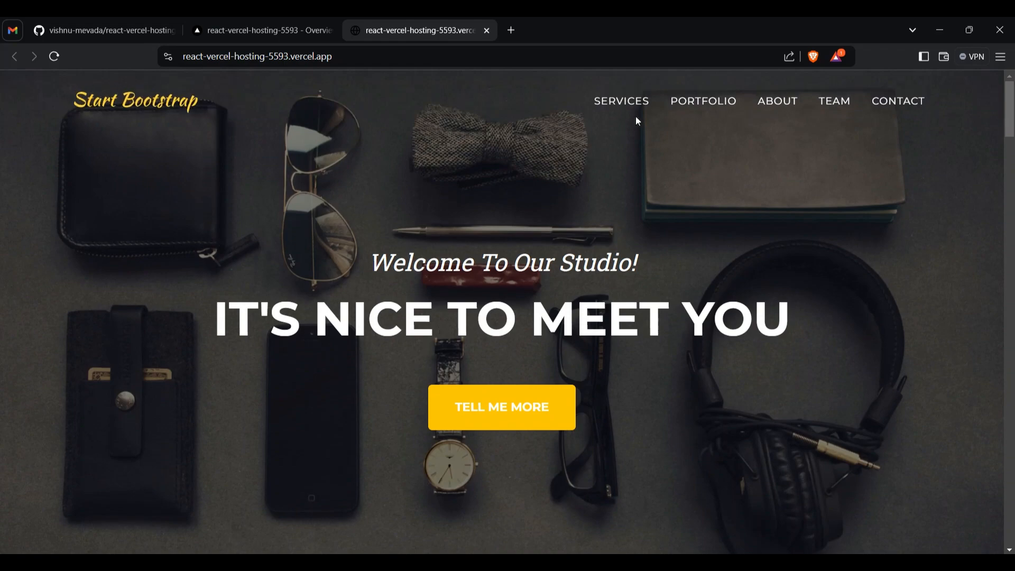
Check the site's Services, Portfolio, About, Team and Contact navigation links, and try the contact form's Send Message button.
click(640, 103)
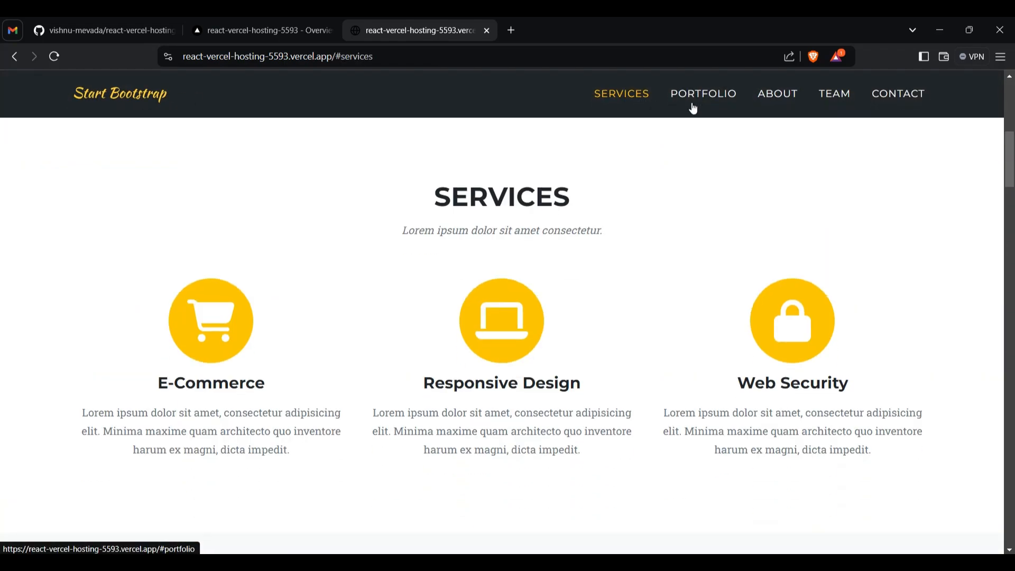
click(699, 101)
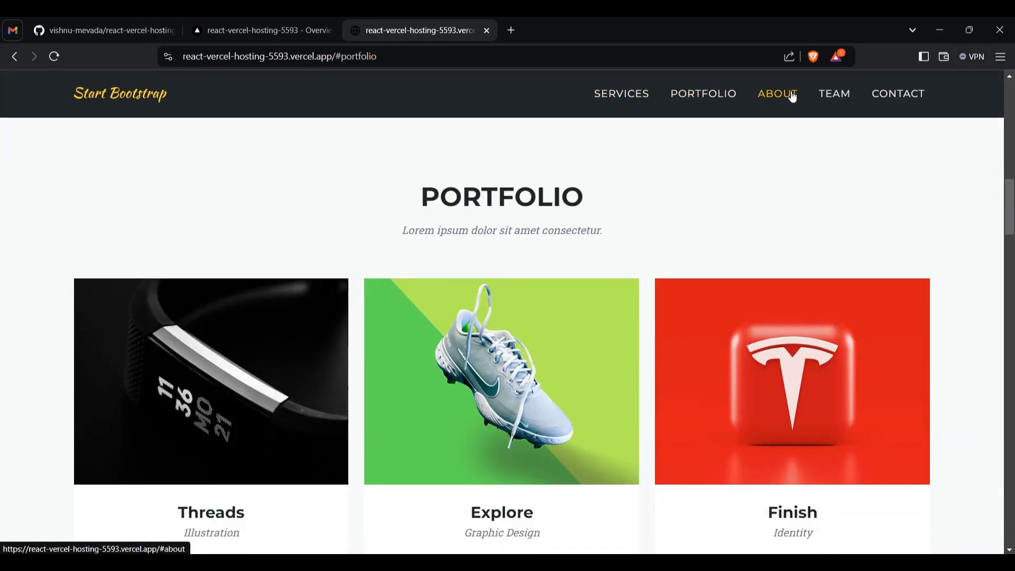
click(791, 99)
click(828, 97)
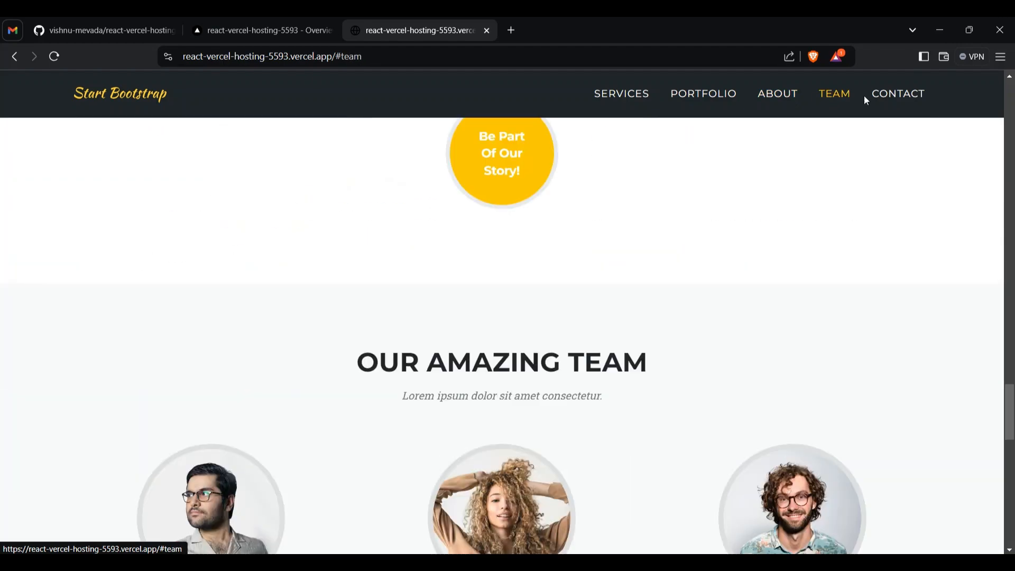
click(885, 100)
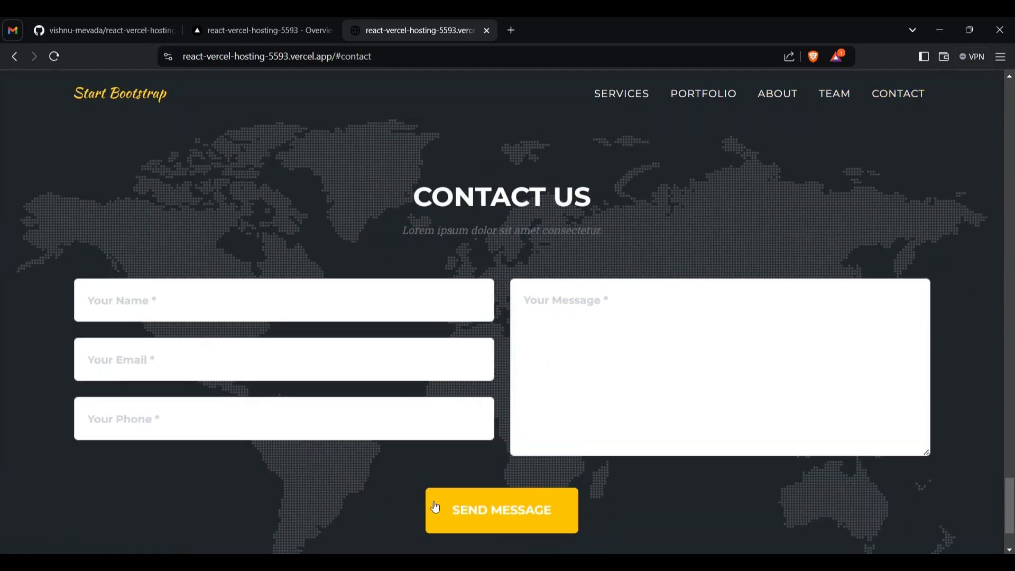
click(464, 508)
scroll(386, 317, up, 2)
scroll(388, 323, up, 15)
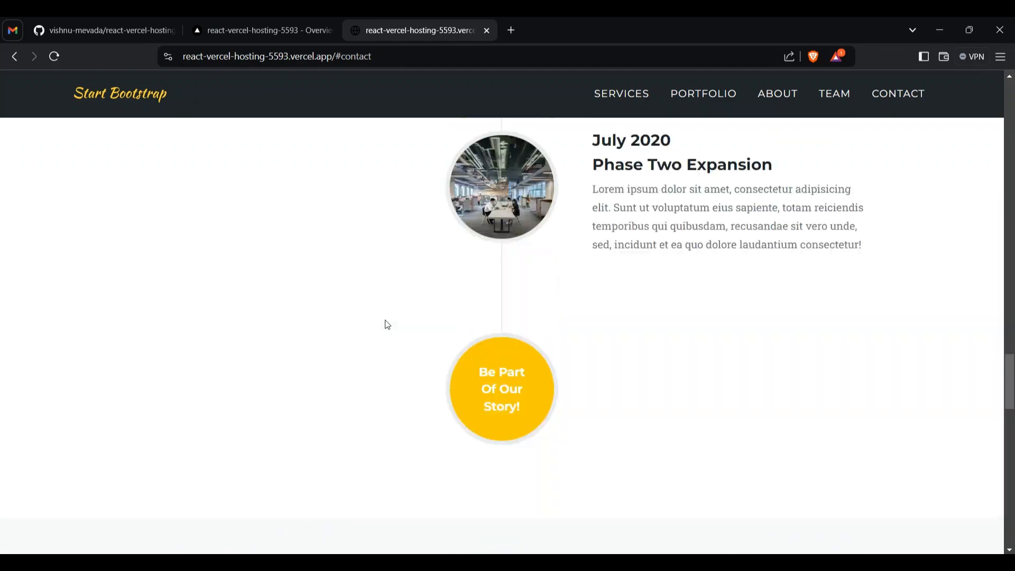
Return to the Portfolio section, view the Threads project's details and close them.
click(682, 95)
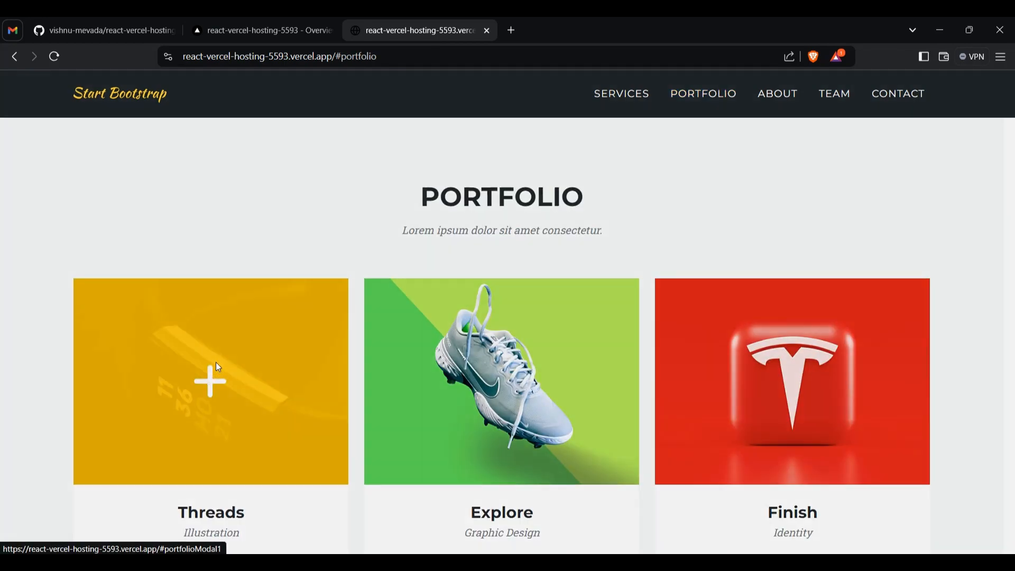
click(218, 367)
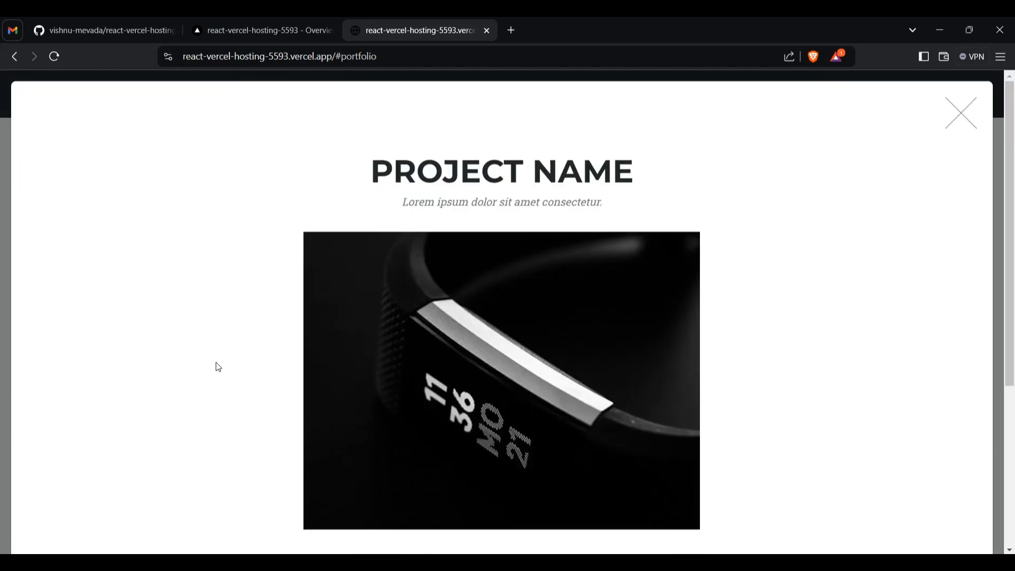
scroll(499, 301, down, 5)
click(513, 453)
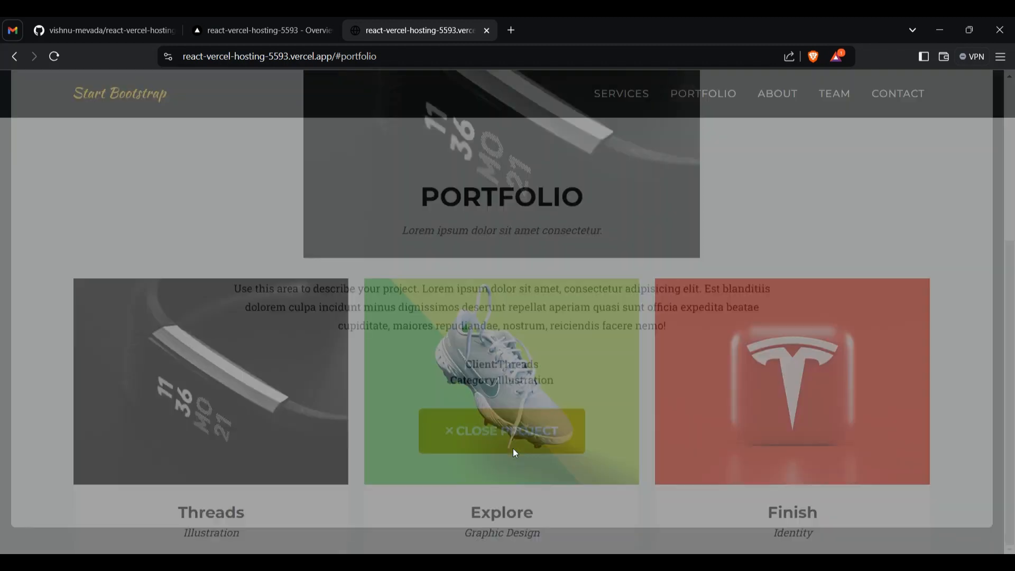
Test the Tell Me More link in the home banner and return to the top of the page.
scroll(435, 346, up, 10)
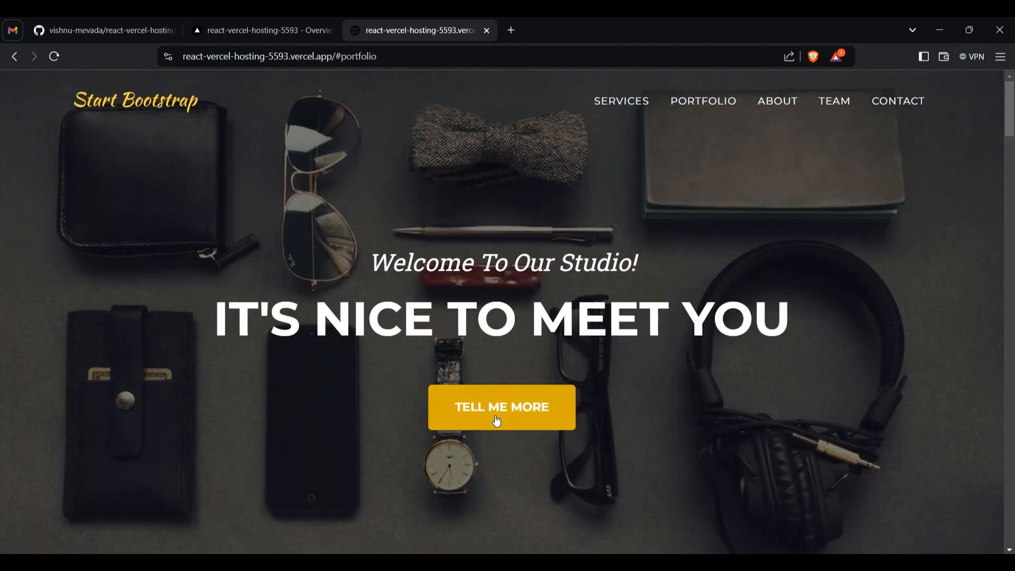
click(496, 421)
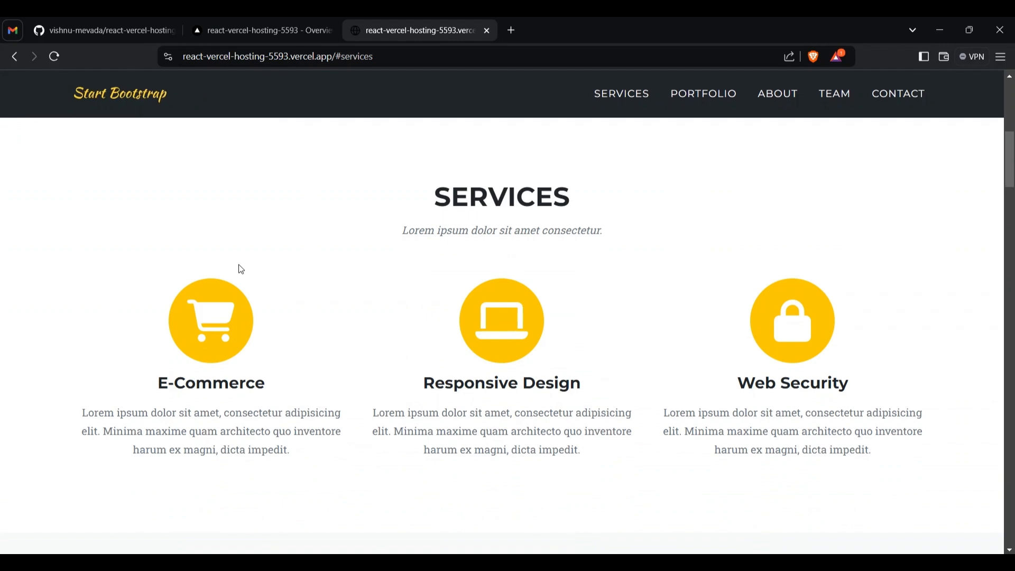
scroll(375, 288, up, 10)
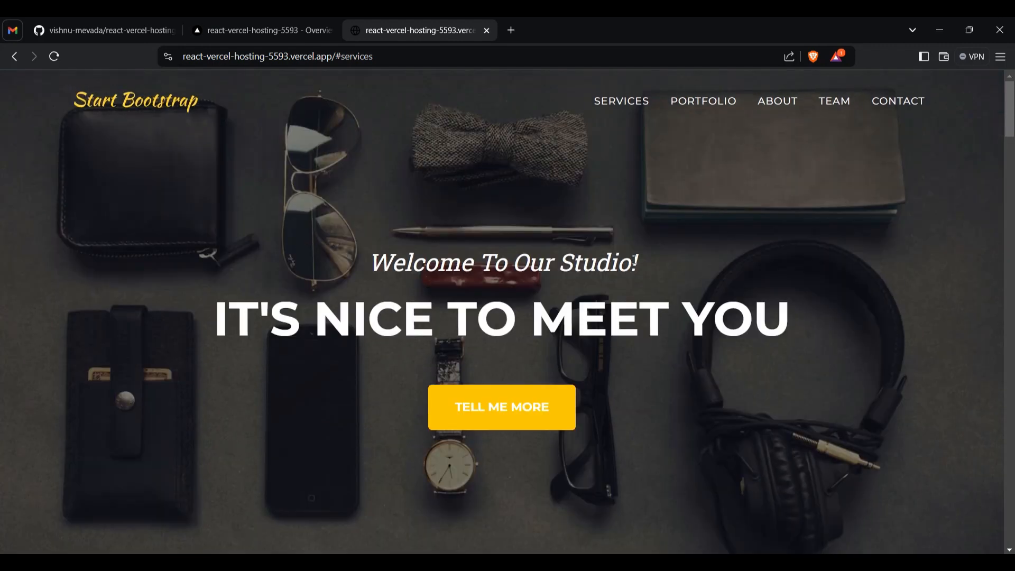